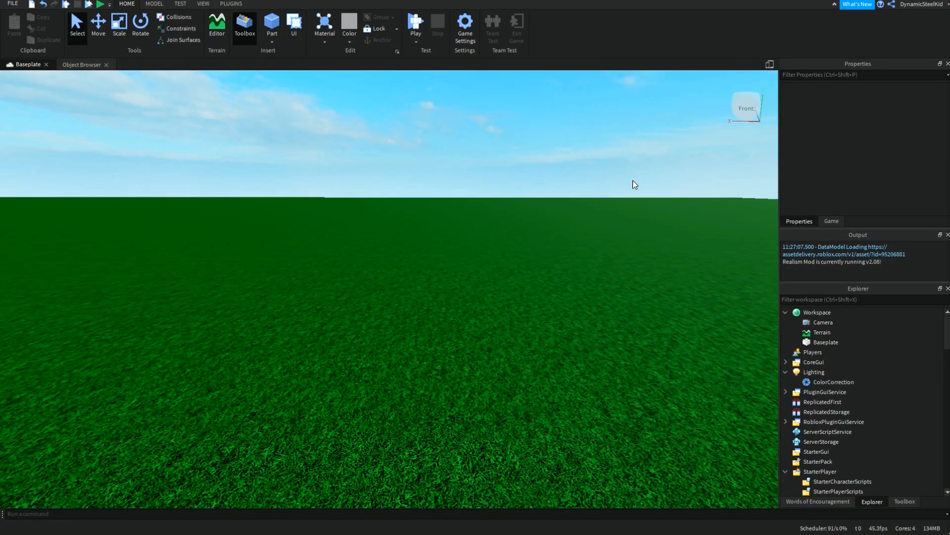
# Insert a block part on the baseplate, select it and look through its color and material options.
pyautogui.moveTo(518, 200); pyautogui.dragTo(517, 200, button='right')
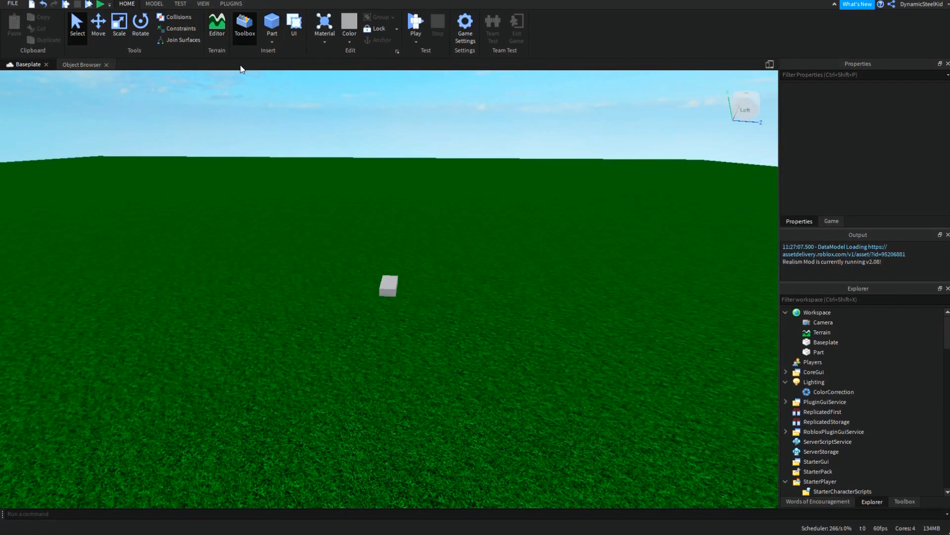
pyautogui.moveTo(408, 147); pyautogui.dragTo(408, 147, button='right')
pyautogui.scroll(3, 409, 146)
pyautogui.scroll(2, 408, 147)
pyautogui.click(426, 301)
pyautogui.click(351, 43)
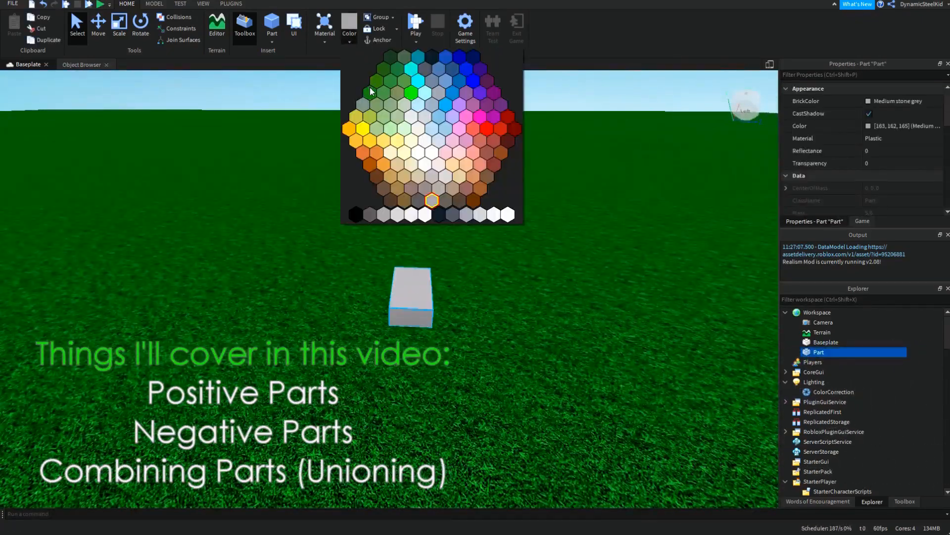
pyautogui.click(325, 44)
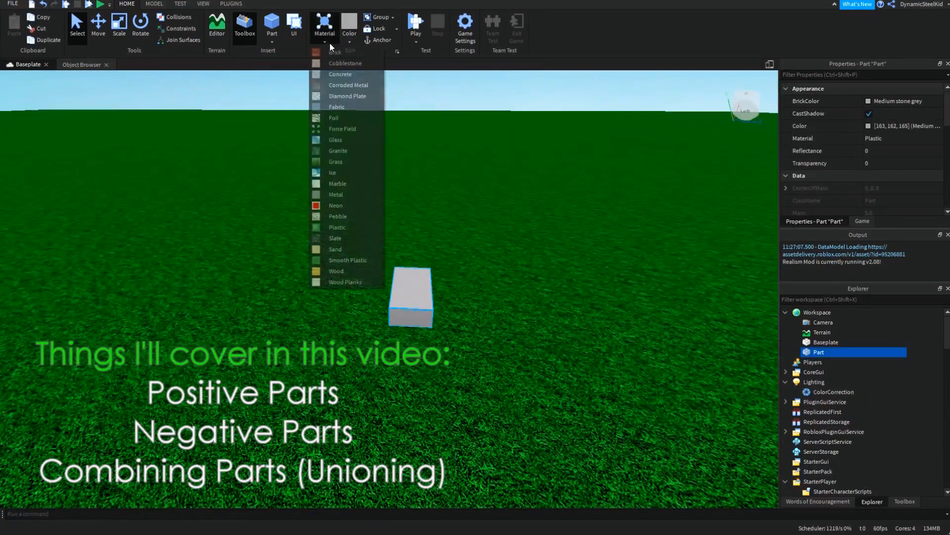
# Insert a sphere, a wedge and a cylinder above the block part.
pyautogui.click(275, 42)
pyautogui.click(289, 63)
pyautogui.click(272, 43)
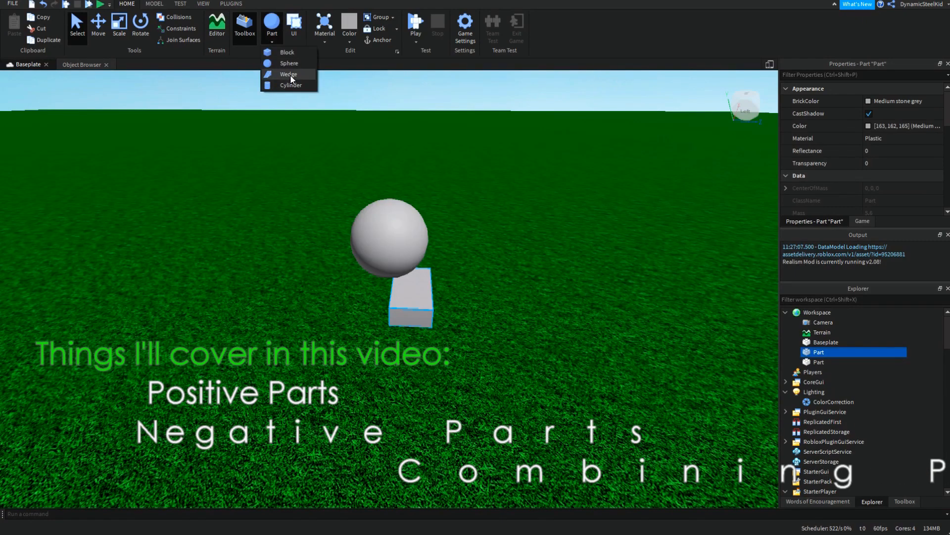
pyautogui.click(289, 74)
pyautogui.click(273, 44)
pyautogui.click(289, 85)
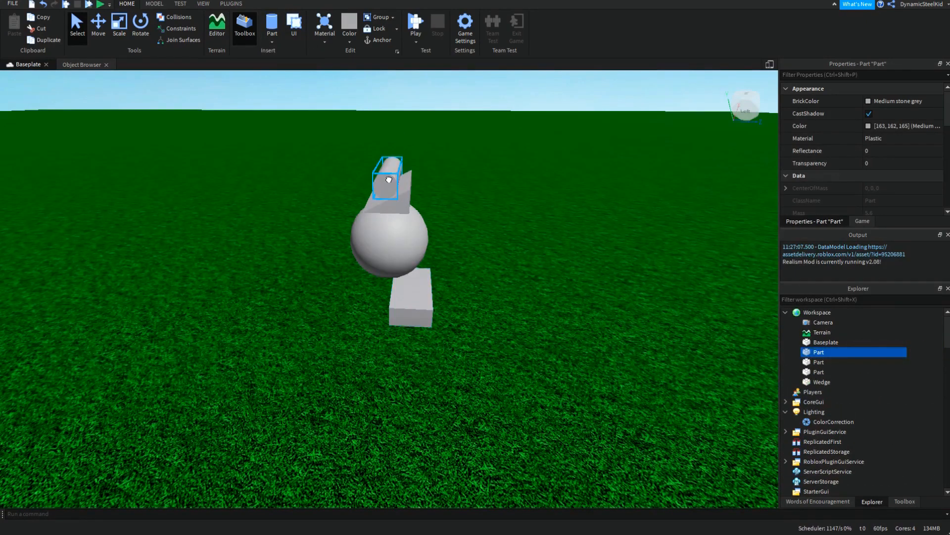
# Undo the insertion of the cylinder, the wedge and the sphere.
pyautogui.hotkey('ctrl', 'z')
pyautogui.hotkey('ctrl', 'z')
pyautogui.hotkey('ctrl', 'z')
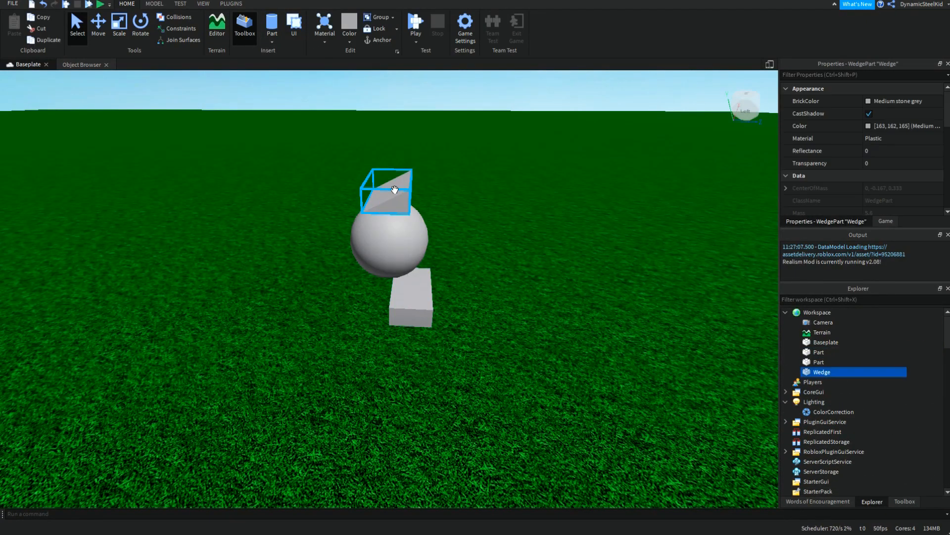
# Try widening the block part with the Scale tool and undo the resize.
pyautogui.moveTo(473, 268); pyautogui.dragTo(476, 268, button='right')
pyautogui.press('d')
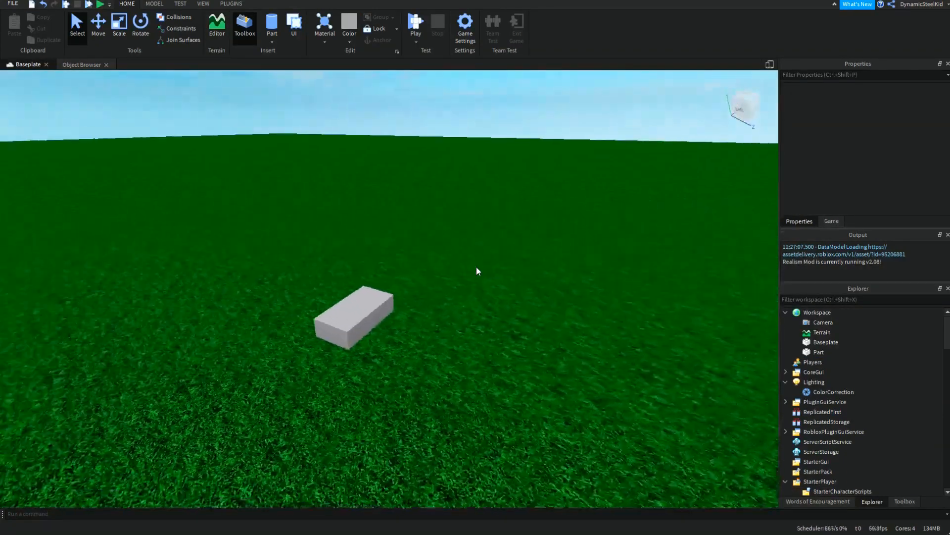
pyautogui.scroll(3, 411, 305)
pyautogui.moveTo(432, 323); pyautogui.dragTo(443, 315, button='right')
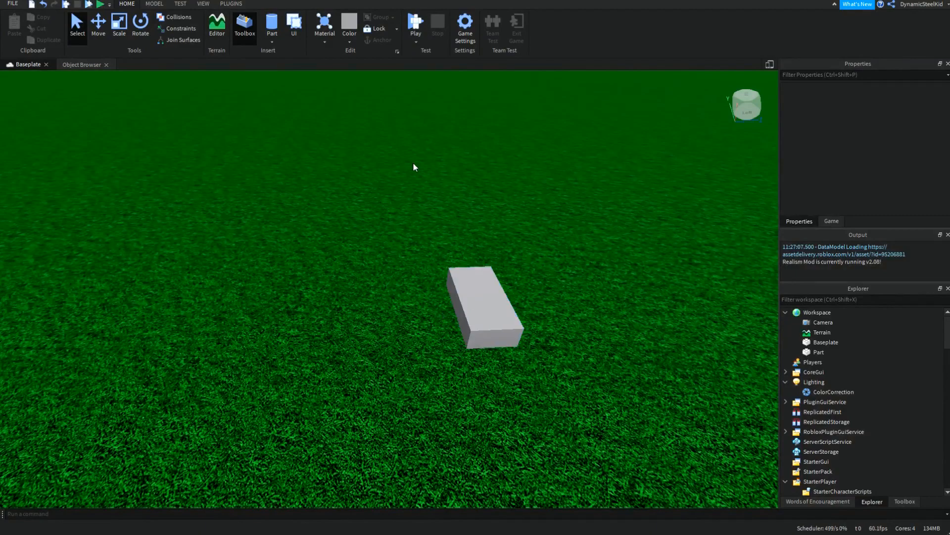
pyautogui.click(459, 313)
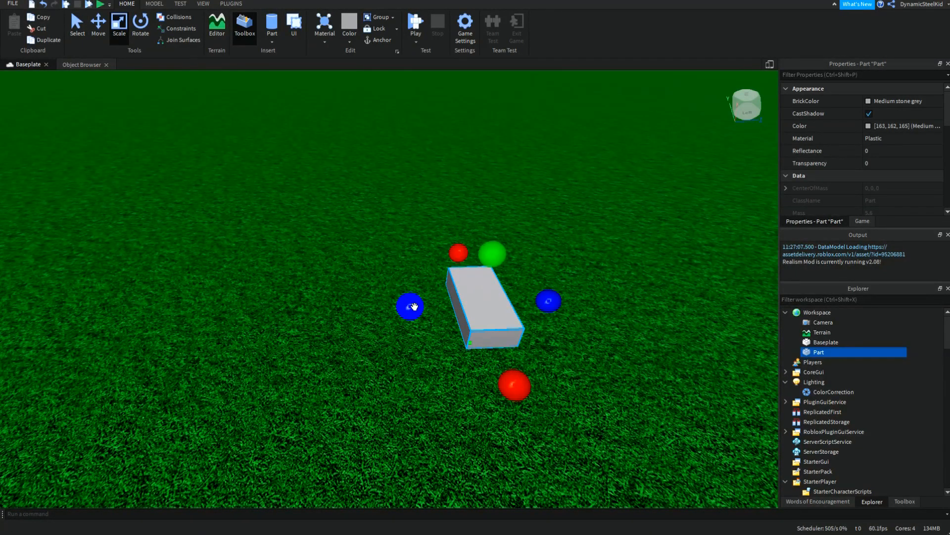
pyautogui.moveTo(414, 306); pyautogui.dragTo(376, 312)
pyautogui.hotkey('ctrl', 'z')
# Scale the block part wider and taller into a roughly equal-sided cube.
pyautogui.click(154, 3)
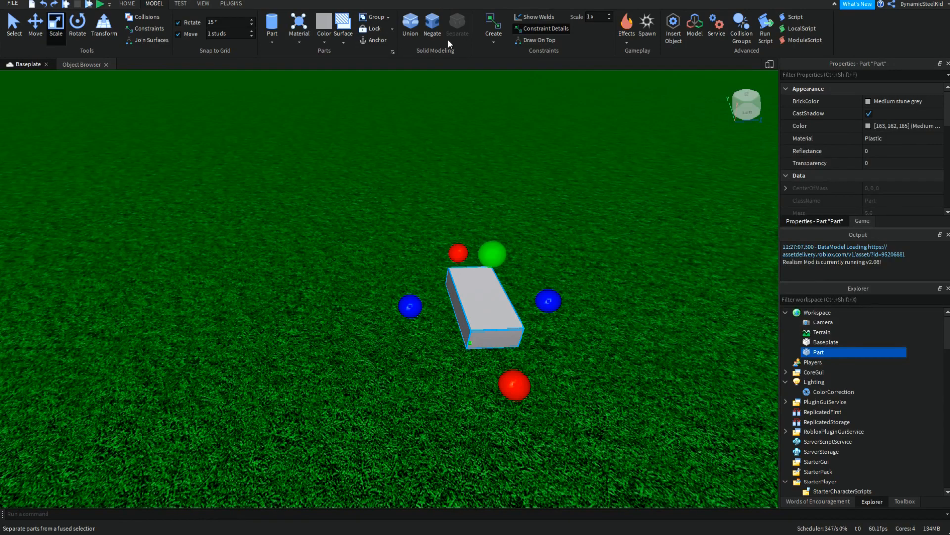
pyautogui.scroll(4, 513, 280)
pyautogui.moveTo(511, 302); pyautogui.dragTo(542, 337, button='right')
pyautogui.scroll(-4, 525, 271)
pyautogui.moveTo(413, 274); pyautogui.dragTo(365, 278)
pyautogui.moveTo(533, 244); pyautogui.dragTo(543, 221, button='right')
pyautogui.moveTo(449, 265); pyautogui.dragTo(457, 195)
pyautogui.moveTo(458, 194); pyautogui.dragTo(519, 236, button='right')
pyautogui.scroll(3, 471, 262)
pyautogui.scroll(-4, 477, 257)
pyautogui.scroll(-3, 519, 236)
pyautogui.scroll(2, 518, 235)
# Look at the BrickColor choices for the cube without choosing a new color.
pyautogui.click(898, 103)
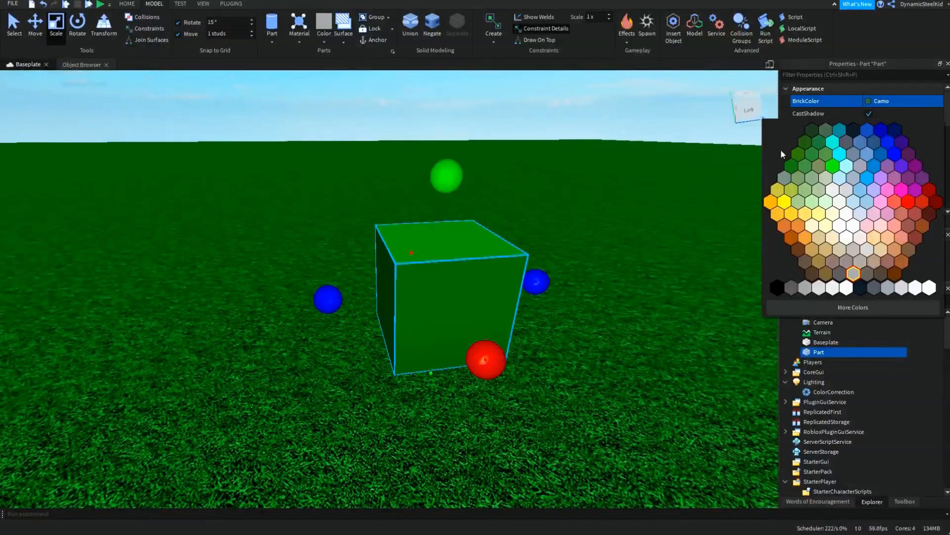
pyautogui.moveTo(509, 191); pyautogui.dragTo(590, 173, button='right')
pyautogui.press('d')
pyautogui.press('s')
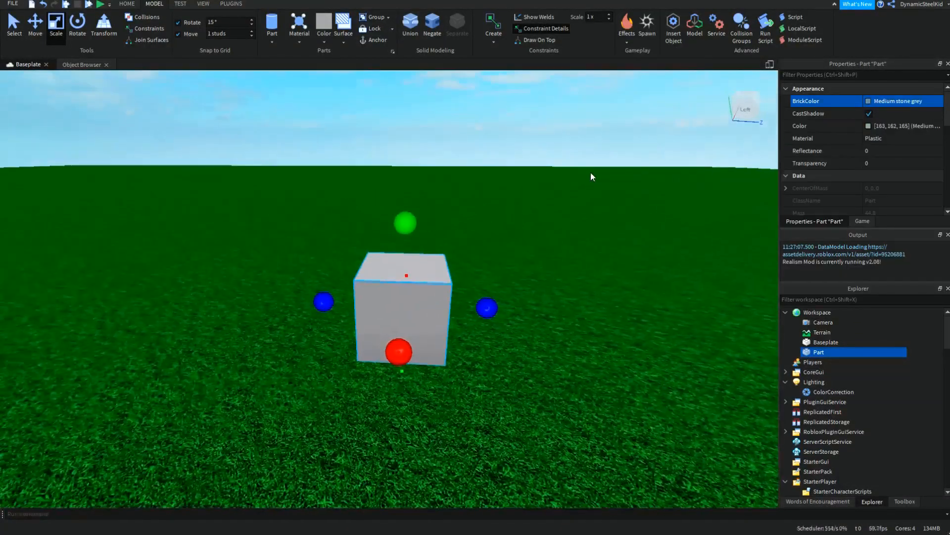
# Select the cube and slide it a short distance sideways on the baseplate.
pyautogui.scroll(1, 564, 231)
pyautogui.scroll(1, 401, 287)
pyautogui.click(366, 315)
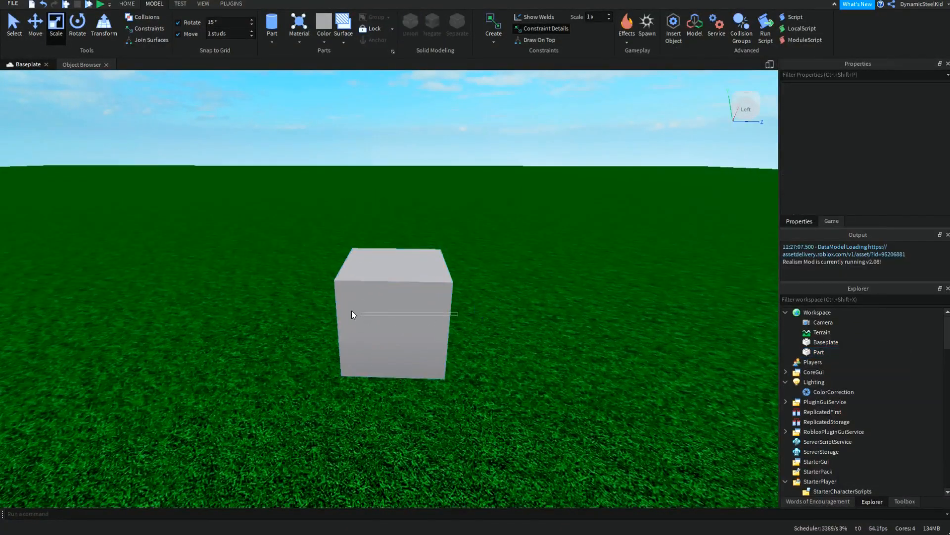
pyautogui.moveTo(412, 307); pyautogui.dragTo(367, 306)
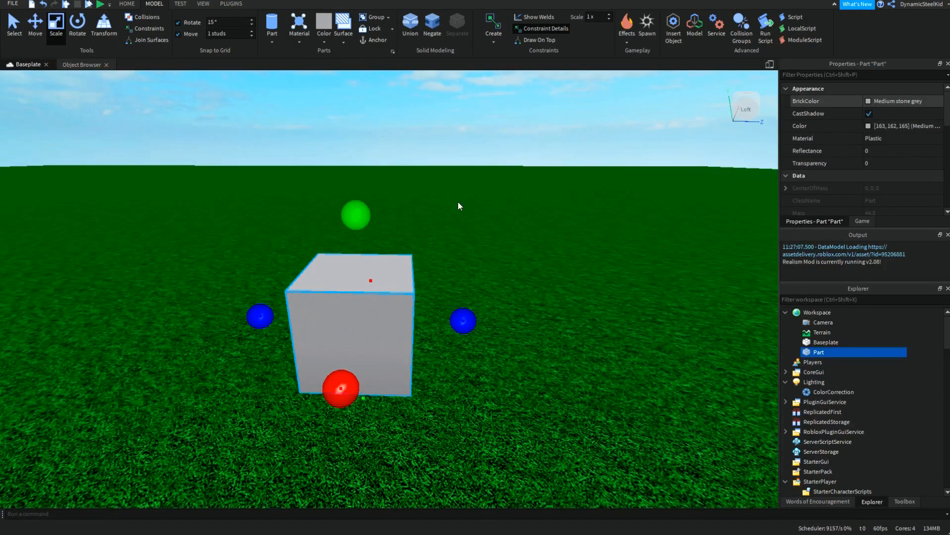
# Duplicate the cube and move the copy sideways, leaving a gap between the two cubes.
pyautogui.moveTo(463, 162); pyautogui.dragTo(462, 162, button='right')
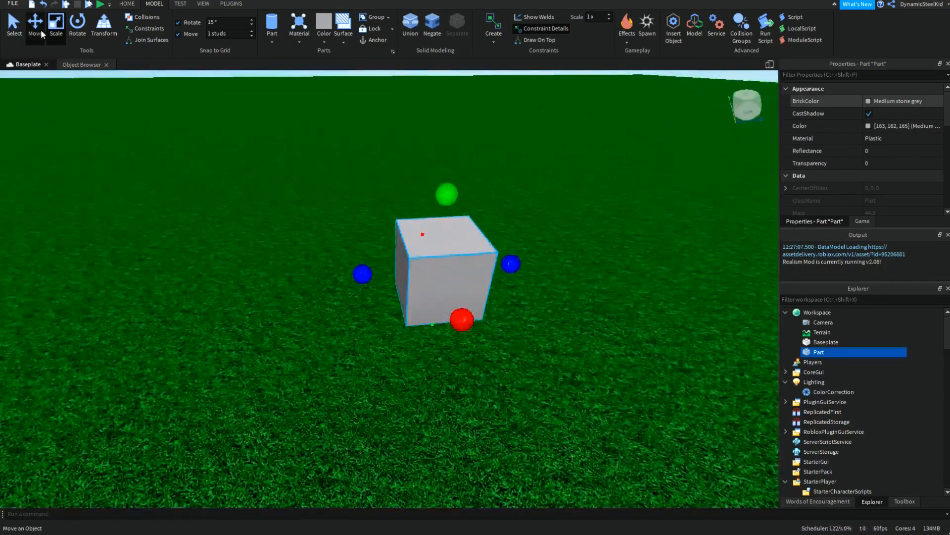
pyautogui.hotkey('ctrl', 'd')
pyautogui.moveTo(520, 268); pyautogui.dragTo(342, 275)
pyautogui.click(460, 123)
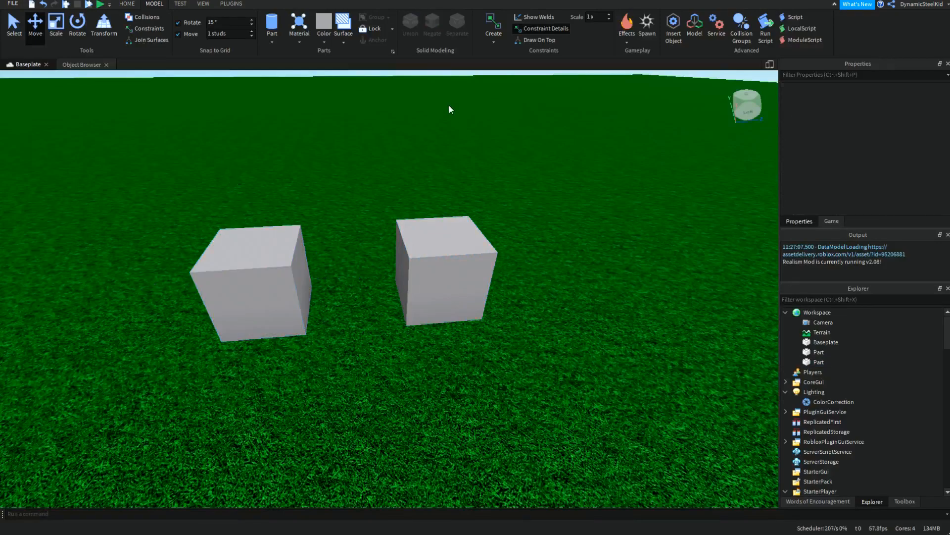
# Negate the duplicated cube and examine the negative part beside the solid cube.
pyautogui.click(261, 301)
pyautogui.click(432, 22)
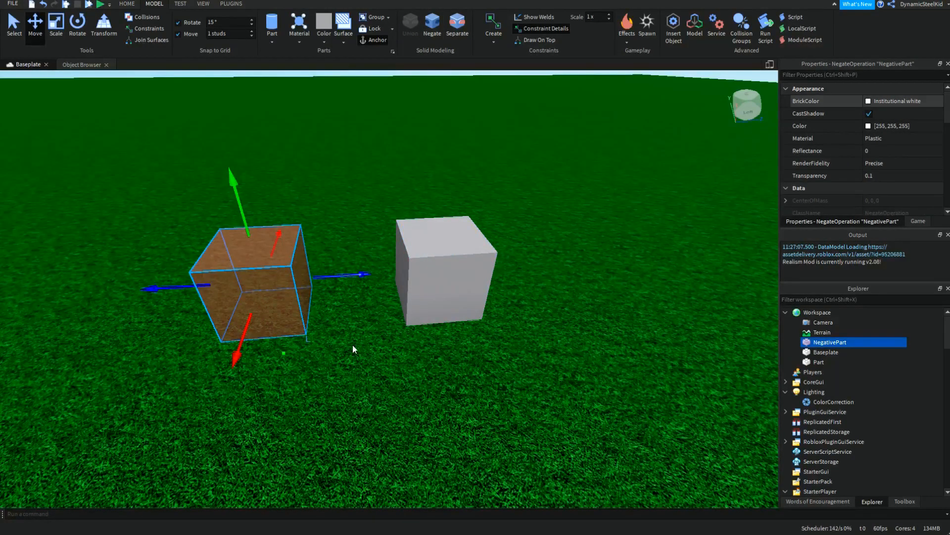
pyautogui.moveTo(516, 218); pyautogui.dragTo(516, 217, button='right')
pyautogui.press('w')
pyautogui.press('a')
pyautogui.click(433, 331)
pyautogui.click(359, 378)
pyautogui.moveTo(460, 301); pyautogui.dragTo(461, 301, button='right')
pyautogui.press('w')
pyautogui.press('s')
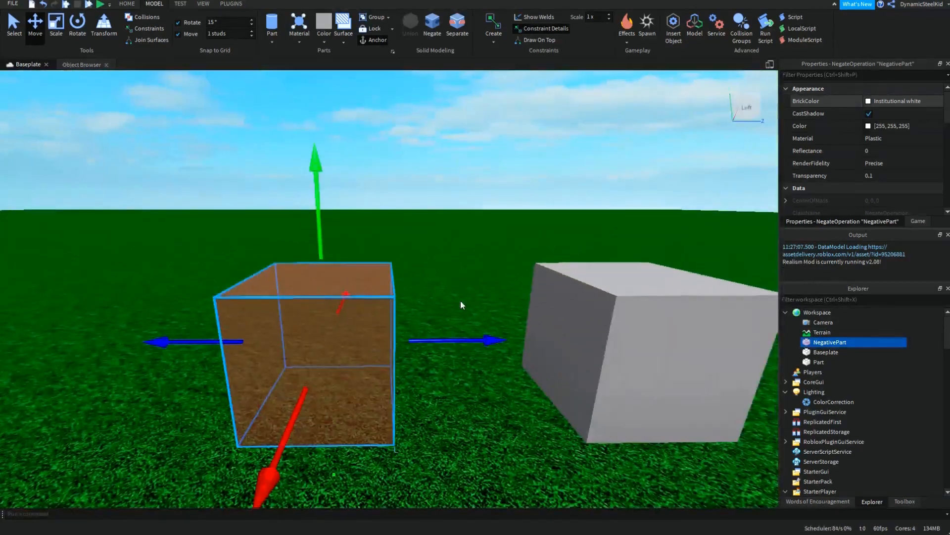
pyautogui.press('a')
pyautogui.moveTo(477, 321); pyautogui.dragTo(474, 321, button='right')
pyautogui.press('s')
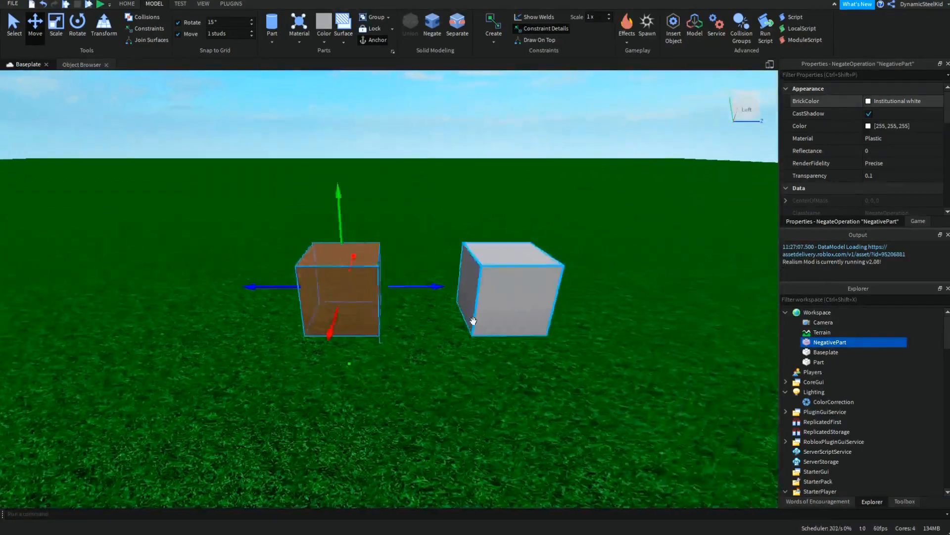
# Slide the negative cube toward the solid cube and back out again.
pyautogui.press('w')
pyautogui.moveTo(401, 285); pyautogui.dragTo(479, 243)
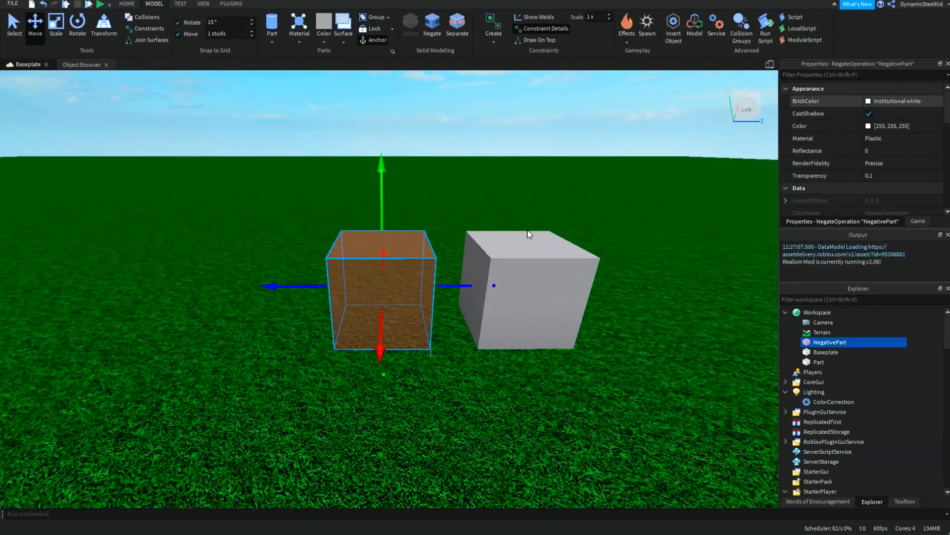
pyautogui.moveTo(486, 286); pyautogui.dragTo(433, 285)
pyautogui.press('d')
pyautogui.moveTo(447, 174); pyautogui.dragTo(434, 210, button='right')
pyautogui.press('a')
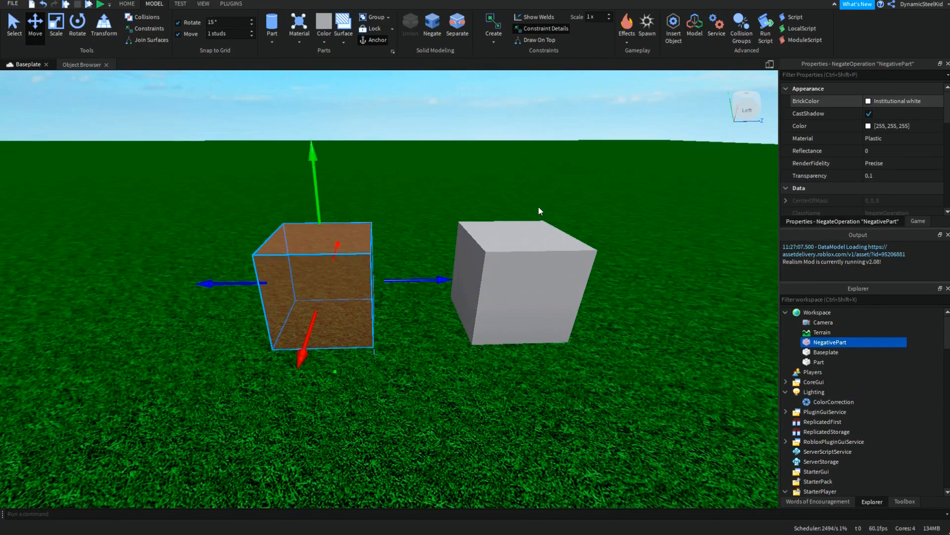
# Separate the negative part to turn it back into a normal solid cube.
pyautogui.press('d')
pyautogui.press('w')
pyautogui.moveTo(423, 186); pyautogui.dragTo(400, 241, button='right')
pyautogui.press('s')
pyautogui.press('d')
pyautogui.press('s')
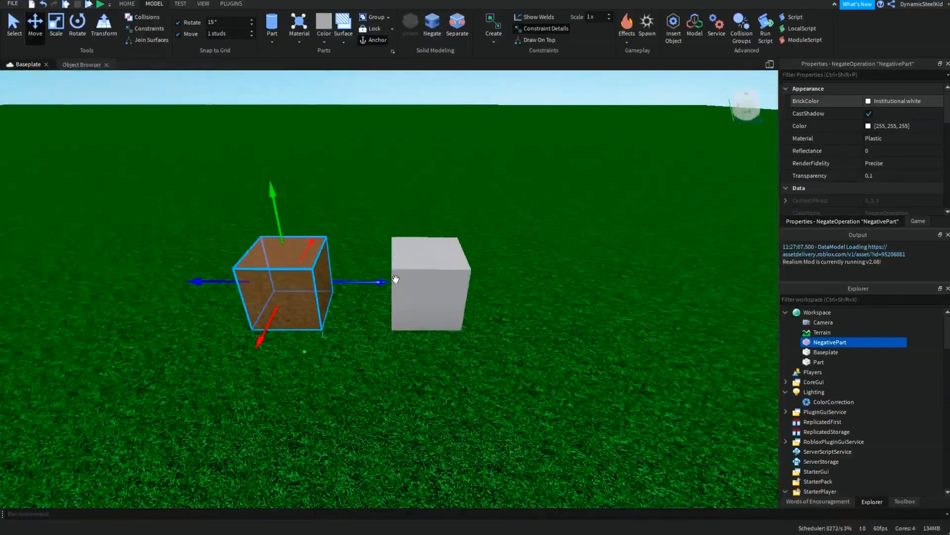
pyautogui.press('a')
pyautogui.click(457, 28)
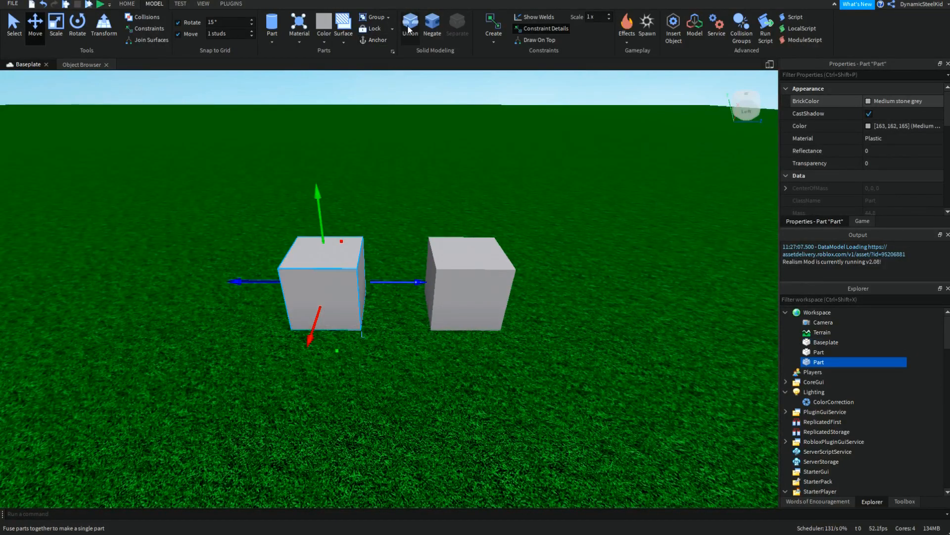
# Move the selected cube so it overlaps the other cube and raise it above ground level.
pyautogui.moveTo(510, 188); pyautogui.dragTo(425, 183, button='right')
pyautogui.moveTo(425, 183); pyautogui.dragTo(549, 197)
pyautogui.moveTo(418, 250); pyautogui.dragTo(420, 212)
pyautogui.moveTo(547, 163); pyautogui.dragTo(589, 169)
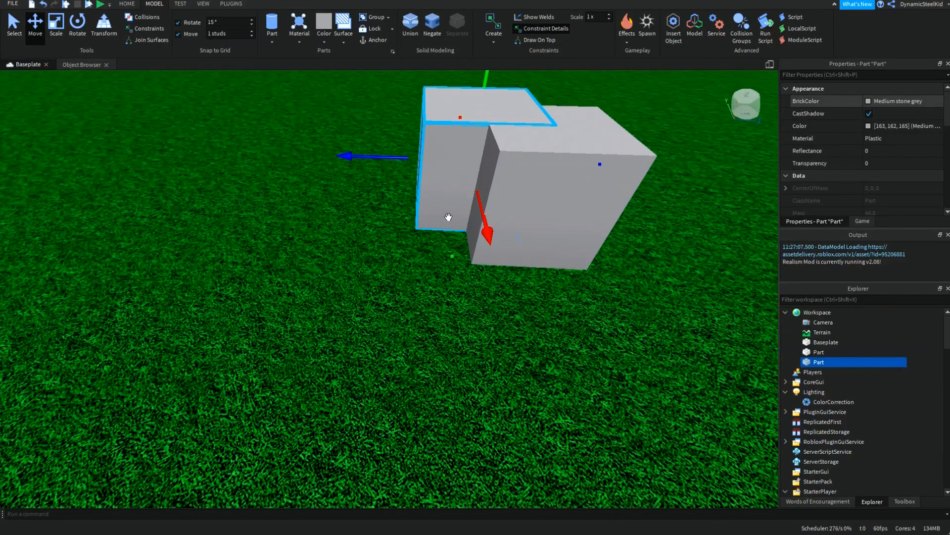
pyautogui.moveTo(450, 199); pyautogui.dragTo(456, 313, button='right')
pyautogui.moveTo(452, 306); pyautogui.dragTo(455, 271)
pyautogui.moveTo(610, 197); pyautogui.dragTo(610, 197, button='right')
pyautogui.click(526, 168)
pyautogui.press('a')
pyautogui.moveTo(526, 168); pyautogui.dragTo(526, 169, button='right')
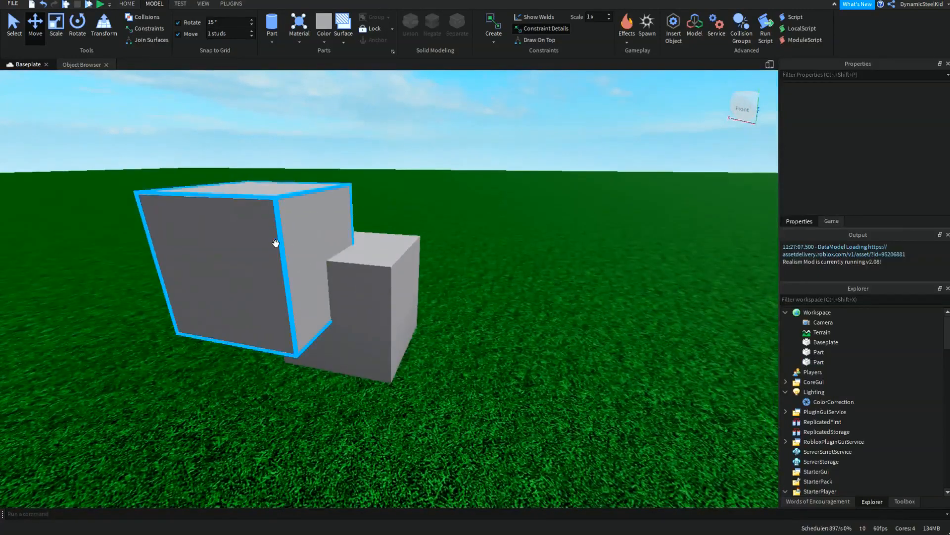
# Select each cube in turn and shift the raised cube, keeping it overlapping the lower one.
pyautogui.click(275, 243)
pyautogui.click(375, 307)
pyautogui.click(292, 262)
pyautogui.click(423, 293)
pyautogui.click(407, 309)
pyautogui.click(286, 238)
pyautogui.click(372, 333)
pyautogui.click(268, 262)
pyautogui.moveTo(258, 283); pyautogui.dragTo(187, 322)
pyautogui.moveTo(512, 140); pyautogui.dragTo(477, 143, button='right')
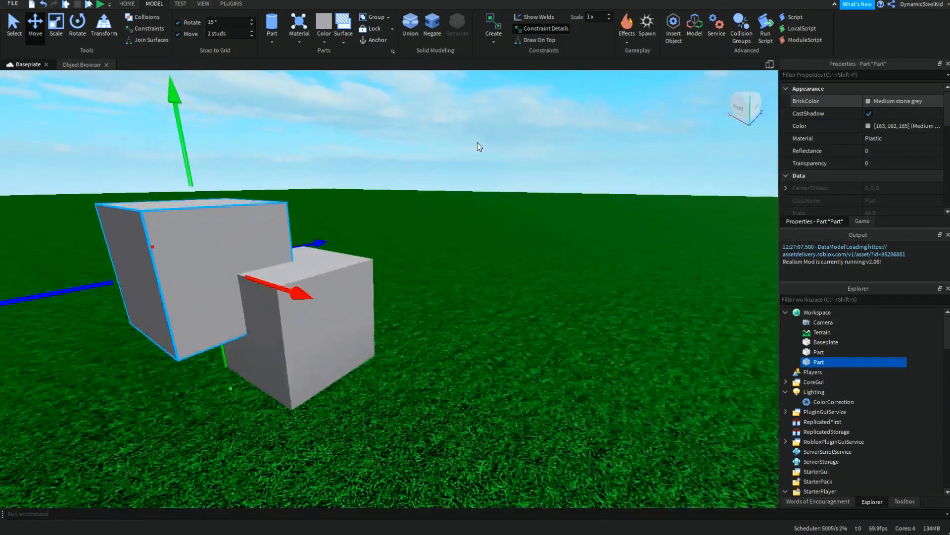
# Select both overlapping cubes and combine them with Union.
pyautogui.click(477, 142)
pyautogui.click(293, 316)
pyautogui.keyDown('ctrl'); pyautogui.click(244, 246); pyautogui.keyUp('ctrl')
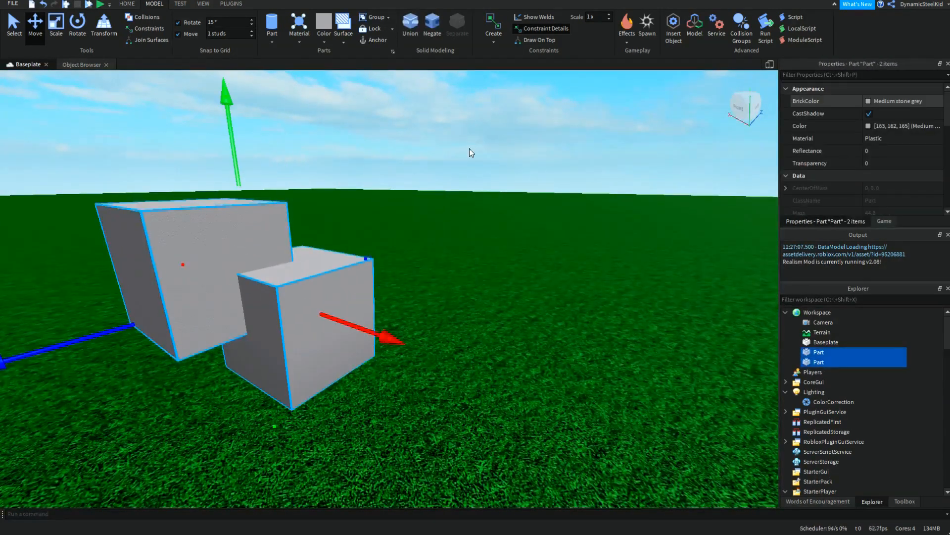
pyautogui.click(409, 29)
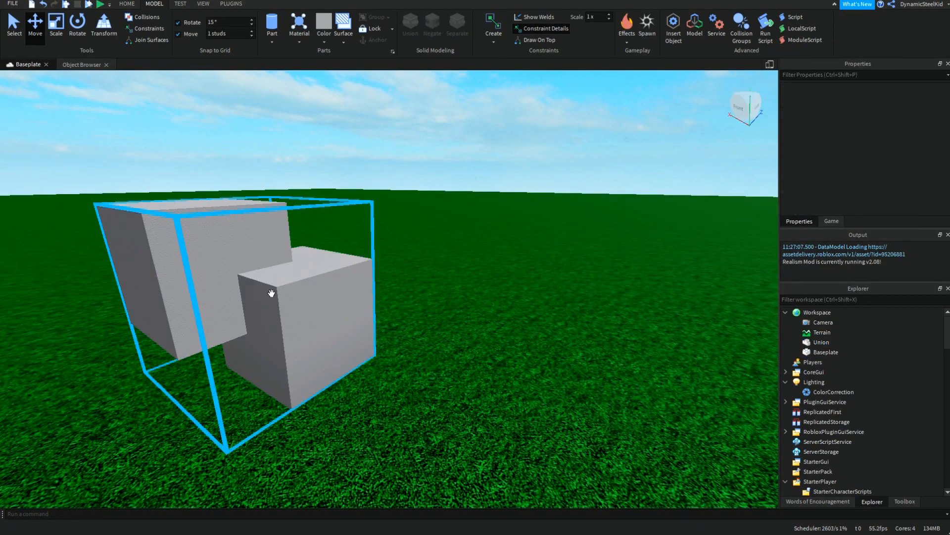
# Move the unioned shape around the baseplate as a single object.
pyautogui.moveTo(365, 258); pyautogui.dragTo(346, 265)
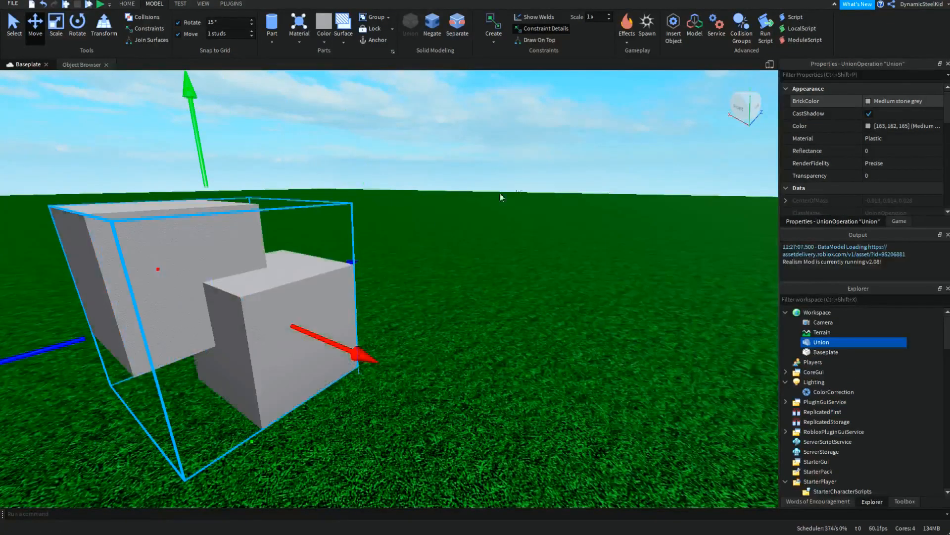
pyautogui.moveTo(500, 194); pyautogui.dragTo(346, 296, button='right')
pyautogui.scroll(-3, 346, 296)
pyautogui.moveTo(318, 305); pyautogui.dragTo(316, 339)
pyautogui.click(491, 167)
pyautogui.click(355, 268)
pyautogui.moveTo(355, 267); pyautogui.dragTo(343, 312, button='right')
pyautogui.click(428, 212)
pyautogui.moveTo(486, 313); pyautogui.dragTo(381, 260)
# Separate the union back into its two individual cubes.
pyautogui.moveTo(431, 240); pyautogui.dragTo(430, 239, button='right')
pyautogui.press('s')
pyautogui.press('a')
pyautogui.press('d')
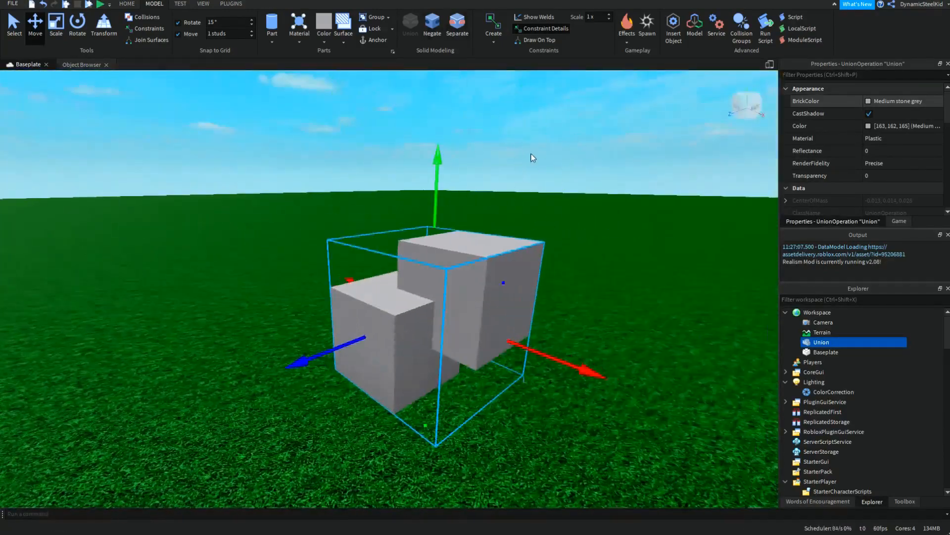
pyautogui.moveTo(531, 154); pyautogui.dragTo(544, 171, button='right')
pyautogui.press('a')
pyautogui.click(457, 25)
pyautogui.click(521, 152)
# Move the raised cube clear of the other one and lower it so both stand side by side.
pyautogui.click(430, 248)
pyautogui.moveTo(299, 295); pyautogui.dragTo(382, 274)
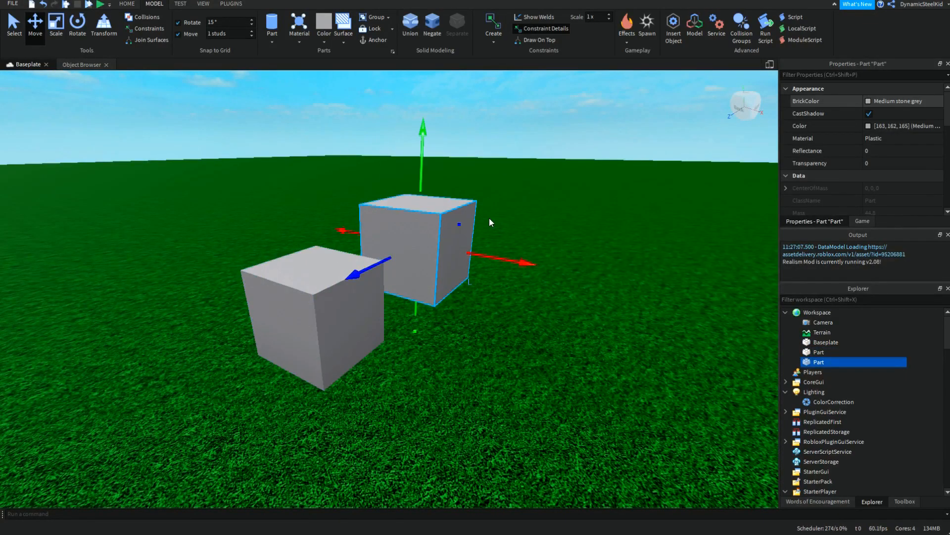
pyautogui.moveTo(489, 217); pyautogui.dragTo(467, 276, button='right')
pyautogui.press('d')
pyautogui.moveTo(414, 268); pyautogui.dragTo(389, 272)
pyautogui.moveTo(488, 303)
pyautogui.mouseDown()
pyautogui.moveTo(492, 290)
pyautogui.moveTo(475, 290)
pyautogui.mouseUp()
pyautogui.moveTo(467, 154); pyautogui.dragTo(465, 211)
pyautogui.moveTo(372, 293); pyautogui.dragTo(409, 298)
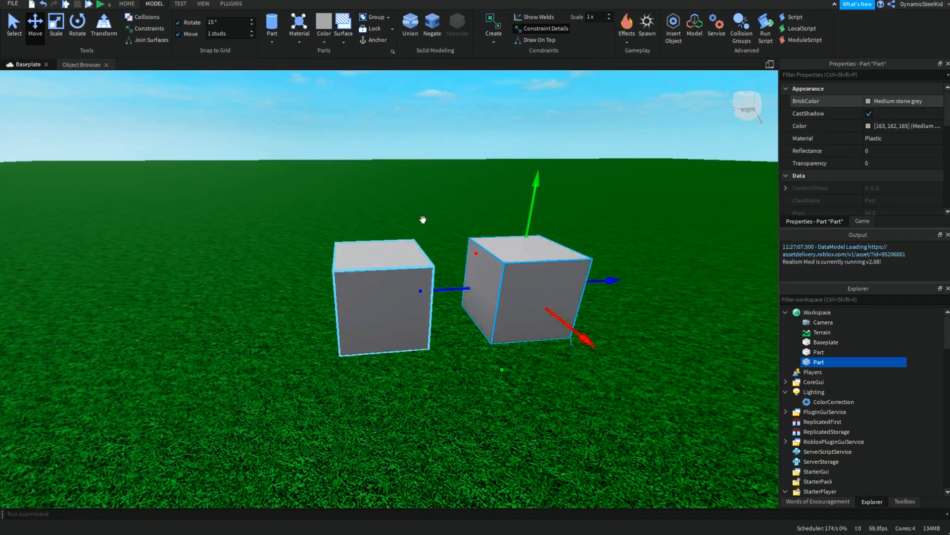
# Negate the repositioned cube and clear the selection.
pyautogui.click(432, 27)
pyautogui.click(595, 99)
pyautogui.press('w')
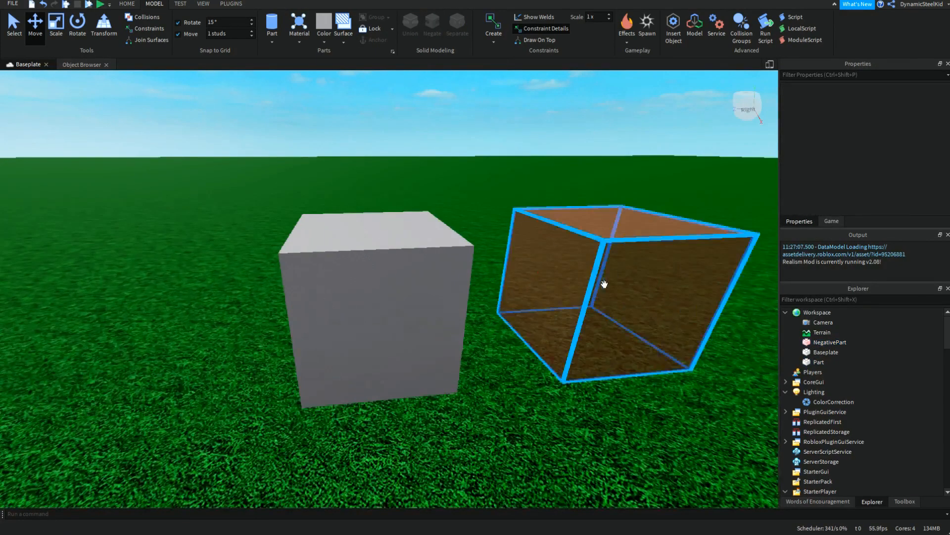
# Move the negative cube into the solid cube's corner and raise it so it overlaps only the upper part.
pyautogui.click(602, 284)
pyautogui.moveTo(603, 284); pyautogui.dragTo(615, 251, button='right')
pyautogui.moveTo(320, 238); pyautogui.dragTo(444, 352)
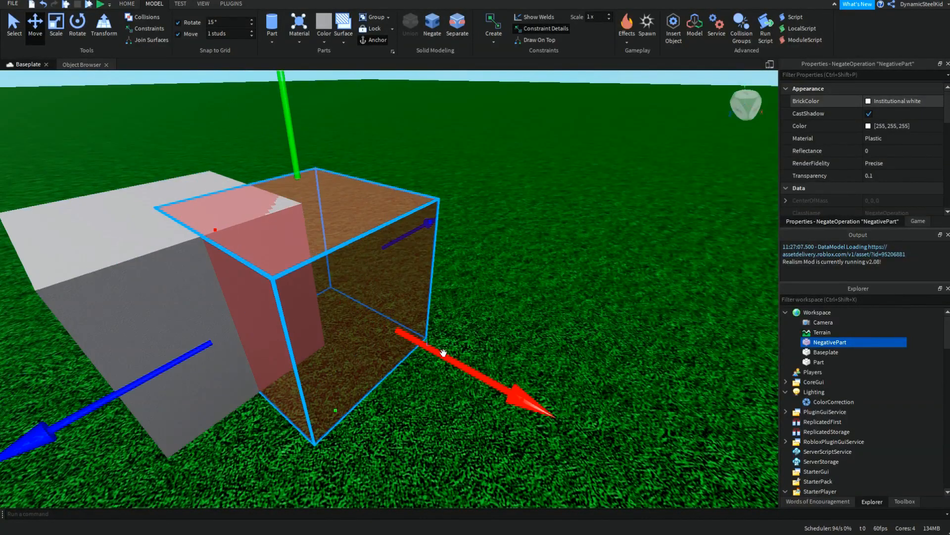
pyautogui.moveTo(337, 413); pyautogui.dragTo(344, 349)
pyautogui.scroll(-5, 545, 328)
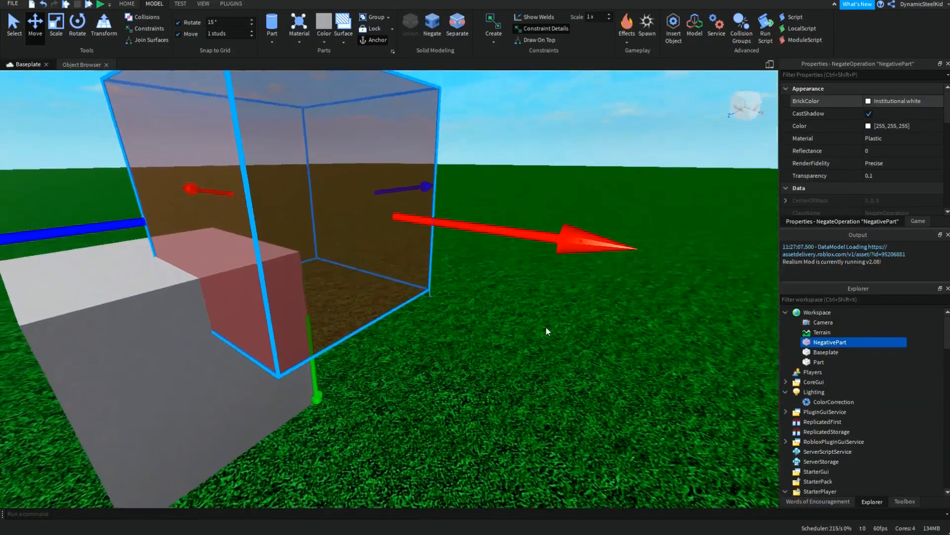
# Examine from several sides where the negative cube overlaps the solid cube's upper corner.
pyautogui.click(512, 198)
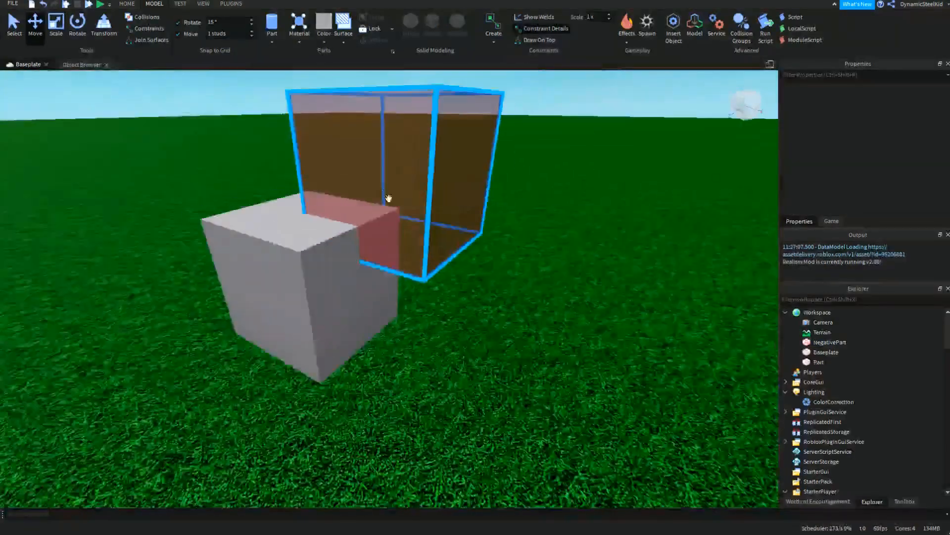
pyautogui.click(388, 198)
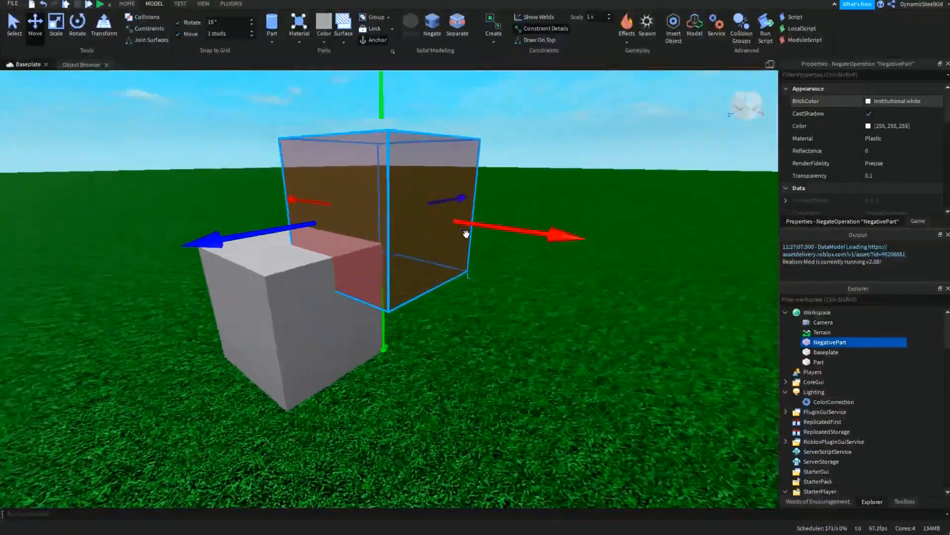
pyautogui.click(548, 145)
pyautogui.scroll(4, 543, 142)
pyautogui.moveTo(549, 142); pyautogui.dragTo(492, 201, button='right')
pyautogui.scroll(-2, 444, 303)
pyautogui.scroll(-5, 444, 303)
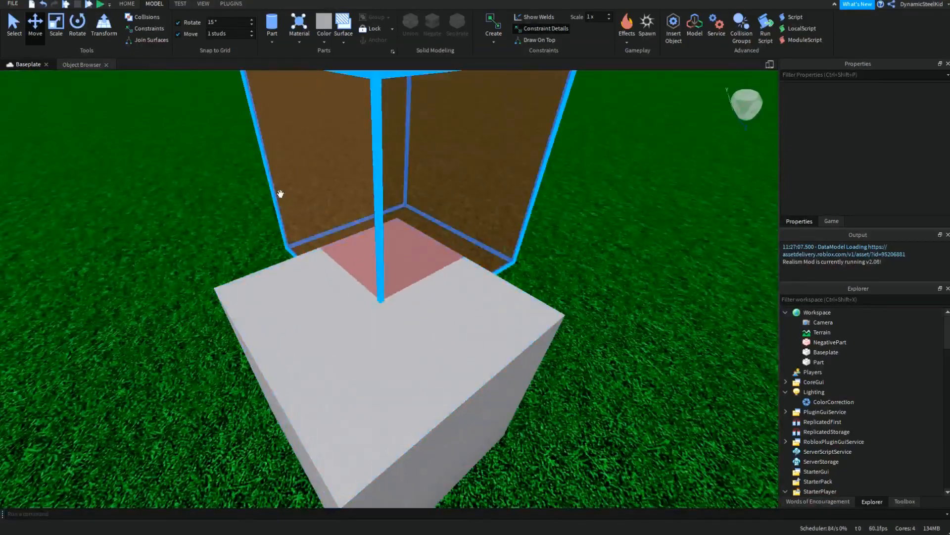
pyautogui.moveTo(406, 251); pyautogui.dragTo(395, 273)
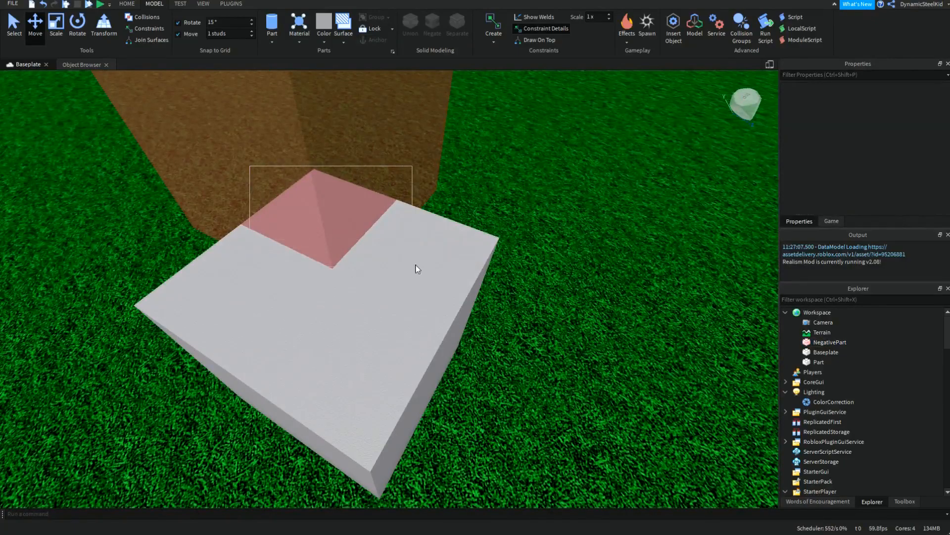
pyautogui.moveTo(371, 263); pyautogui.dragTo(395, 255)
pyautogui.moveTo(441, 222)
pyautogui.mouseDown(button='right')
pyautogui.moveTo(486, 208)
pyautogui.moveTo(441, 228)
pyautogui.mouseUp(button='right')
# Union the solid cube with the negative cube to cut a notch into the solid cube's upper corner.
pyautogui.click(496, 311)
pyautogui.keyDown('ctrl'); pyautogui.click(424, 152); pyautogui.keyUp('ctrl')
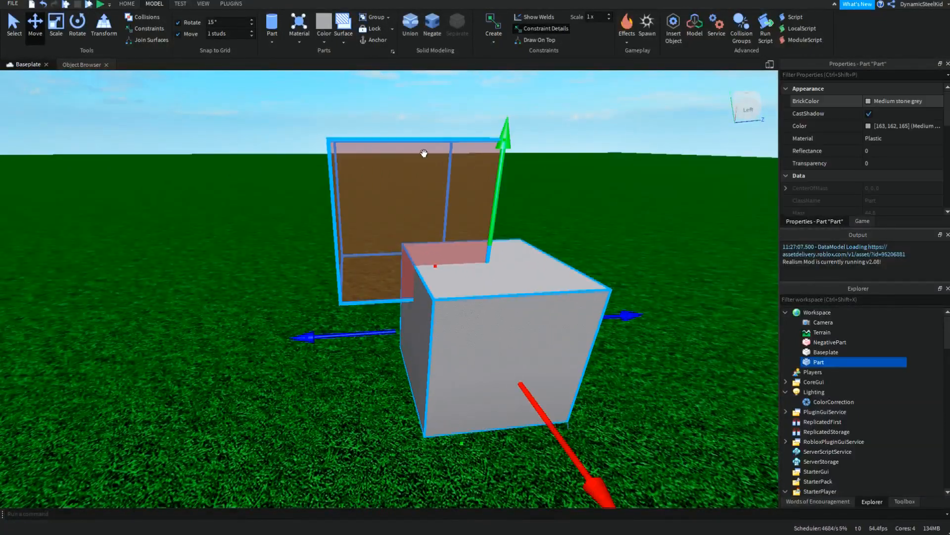
pyautogui.click(408, 22)
# Examine the notch in the cube's corner from different angles.
pyautogui.moveTo(447, 271); pyautogui.dragTo(450, 248, button='right')
pyautogui.scroll(3, 425, 278)
pyautogui.moveTo(424, 277); pyautogui.dragTo(376, 350, button='right')
pyautogui.scroll(-3, 385, 250)
pyautogui.press('a')
pyautogui.moveTo(465, 261); pyautogui.dragTo(306, 233, button='right')
pyautogui.press('w')
pyautogui.press('s')
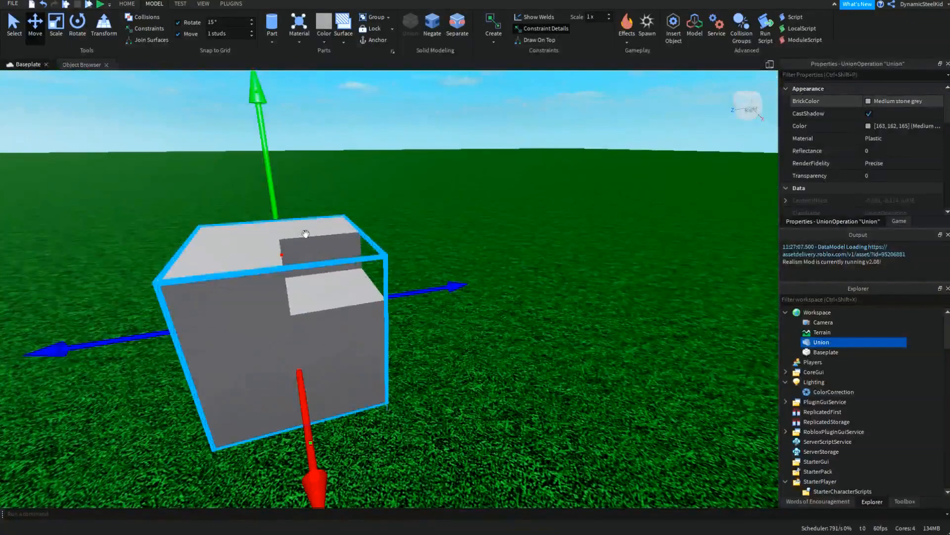
# Separate the notched union back into the solid cube and the negative cube, and clear the selection.
pyautogui.click(461, 24)
pyautogui.moveTo(469, 127); pyautogui.dragTo(555, 165, button='right')
pyautogui.press('s')
pyautogui.press('a')
pyautogui.click(555, 165)
# Lower the negative cube and slide it so it overlaps one side across the solid cube's full depth.
pyautogui.click(436, 253)
pyautogui.moveTo(413, 151); pyautogui.dragTo(437, 254)
pyautogui.moveTo(251, 339); pyautogui.dragTo(215, 312)
pyautogui.moveTo(379, 252); pyautogui.dragTo(372, 250, button='right')
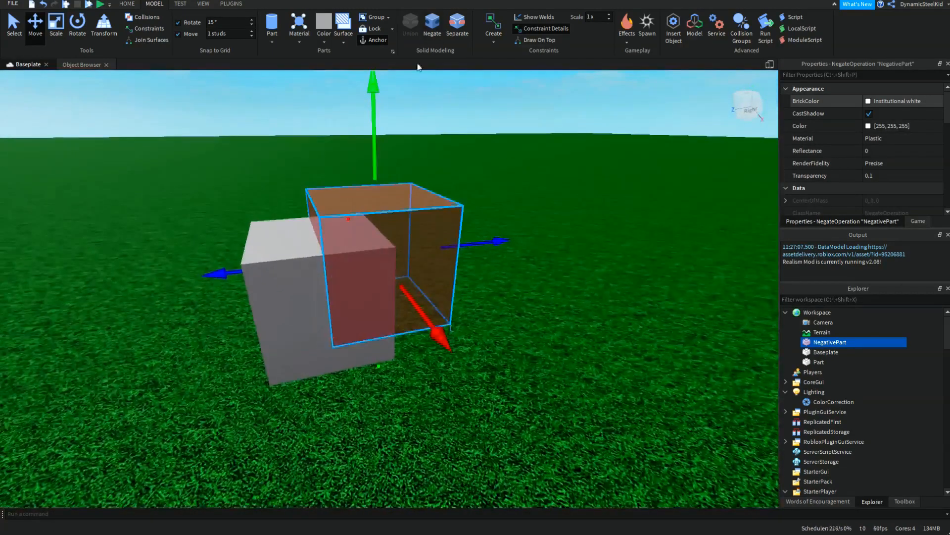
# Union the solid and negative cubes, separate the result back into two parts and clear the selection.
pyautogui.keyDown('shift'); pyautogui.click(294, 250); pyautogui.keyUp('shift')
pyautogui.click(404, 26)
pyautogui.moveTo(437, 205); pyautogui.dragTo(461, 30, button='right')
pyautogui.click(461, 30)
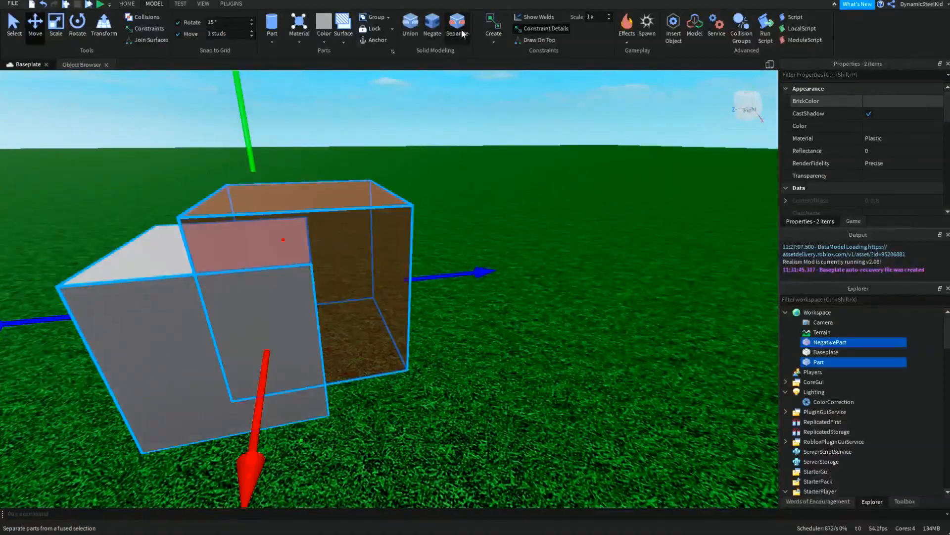
pyautogui.click(537, 129)
pyautogui.moveTo(538, 130); pyautogui.dragTo(498, 226, button='right')
# Union the negative cube with the solid cube to cut a full-depth step, leaving an L-shaped part.
pyautogui.click(498, 226)
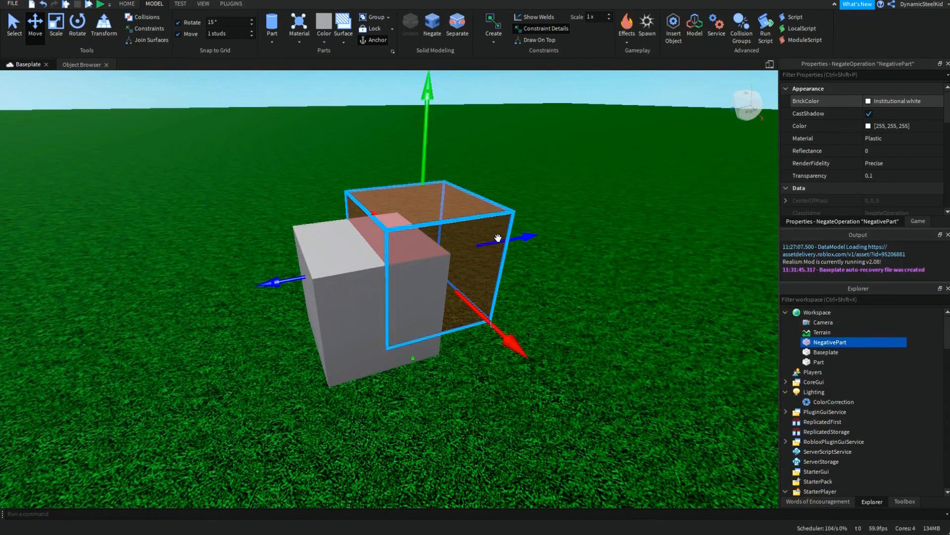
pyautogui.keyDown('ctrl'); pyautogui.click(342, 244); pyautogui.keyUp('ctrl')
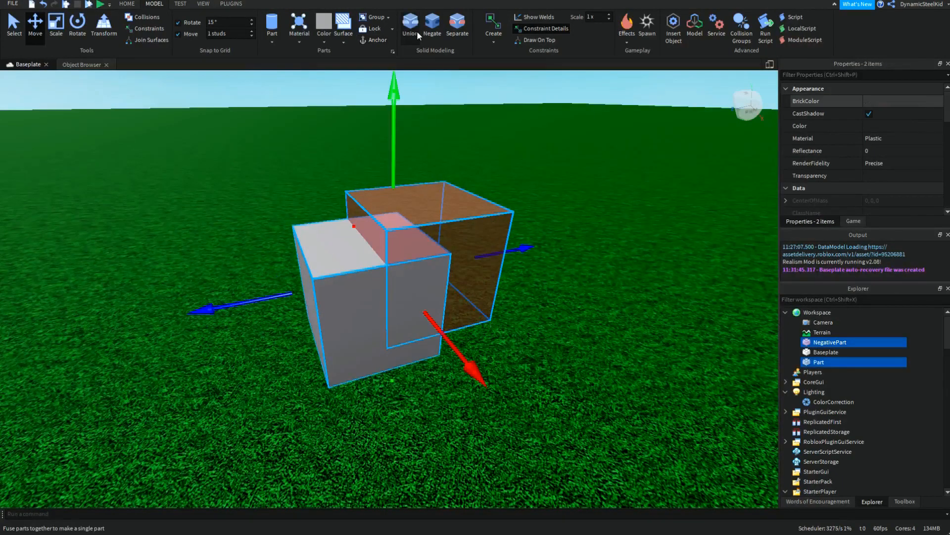
pyautogui.click(417, 31)
pyautogui.scroll(5, 485, 216)
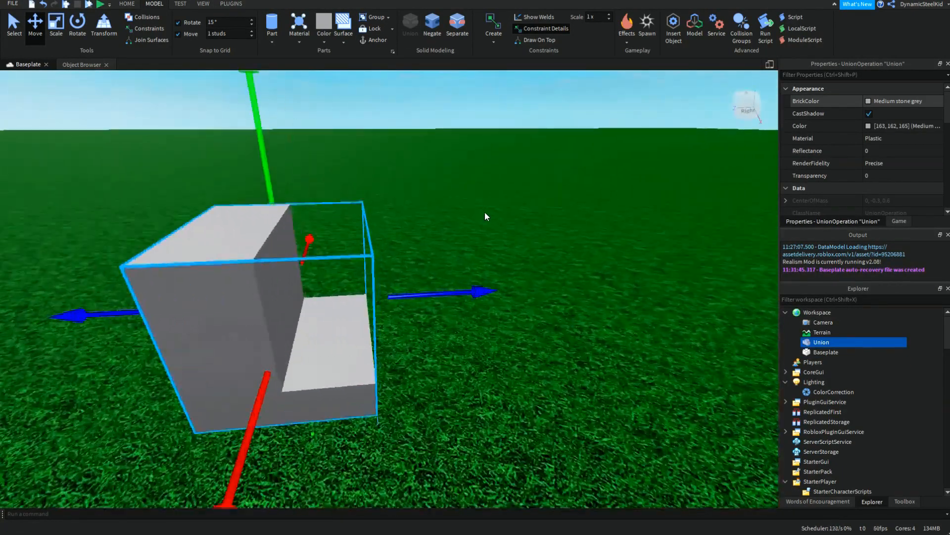
pyautogui.press('f')
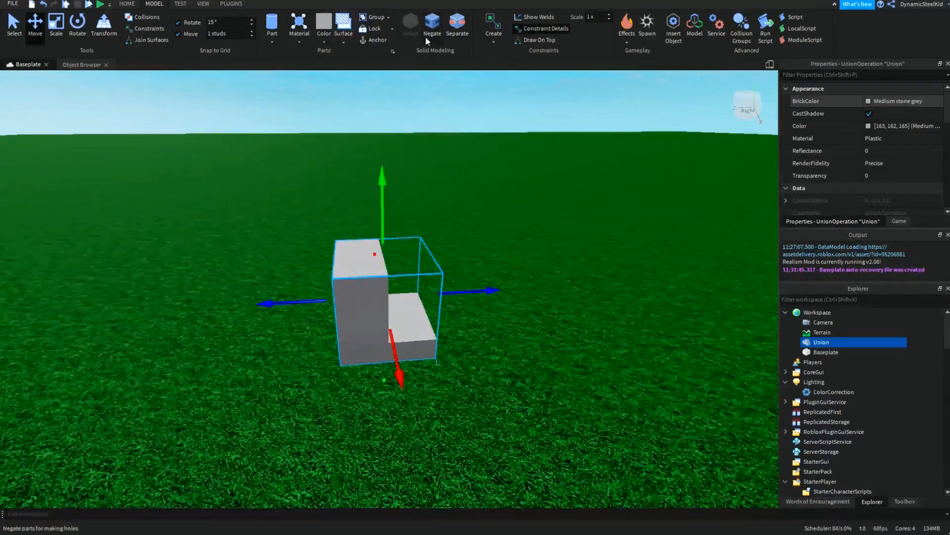
# Separate the L-shaped union into its original parts and select the negative cube.
pyautogui.click(458, 33)
pyautogui.click(560, 103)
pyautogui.click(450, 261)
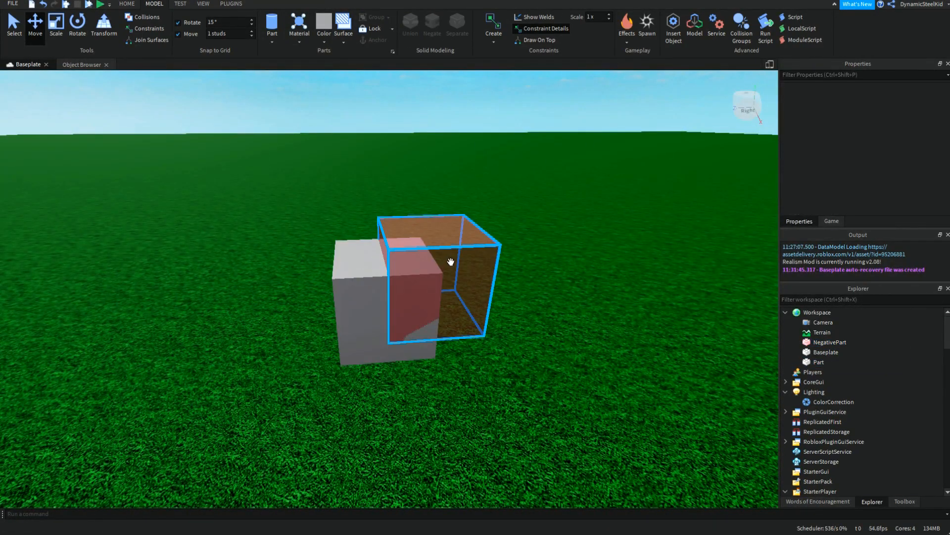
pyautogui.scroll(3, 489, 186)
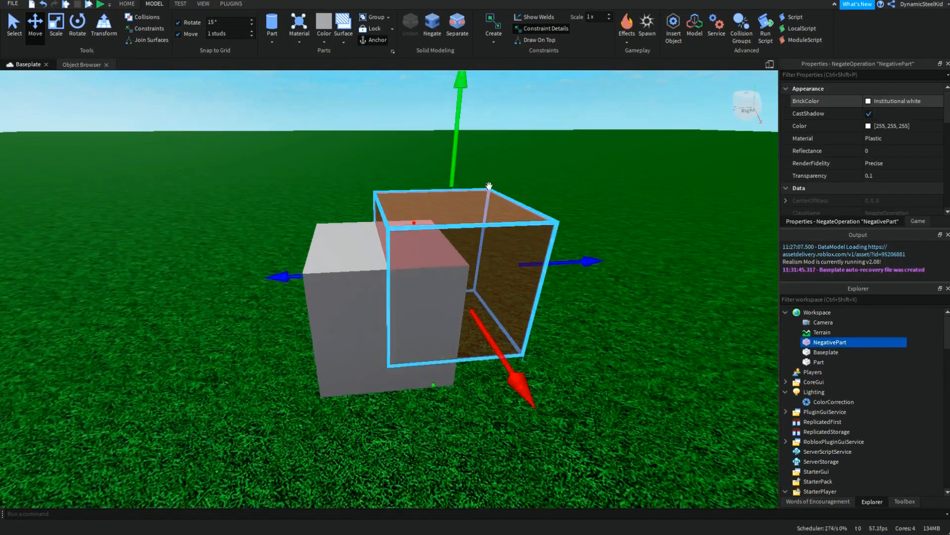
pyautogui.moveTo(490, 186); pyautogui.dragTo(491, 186, button='right')
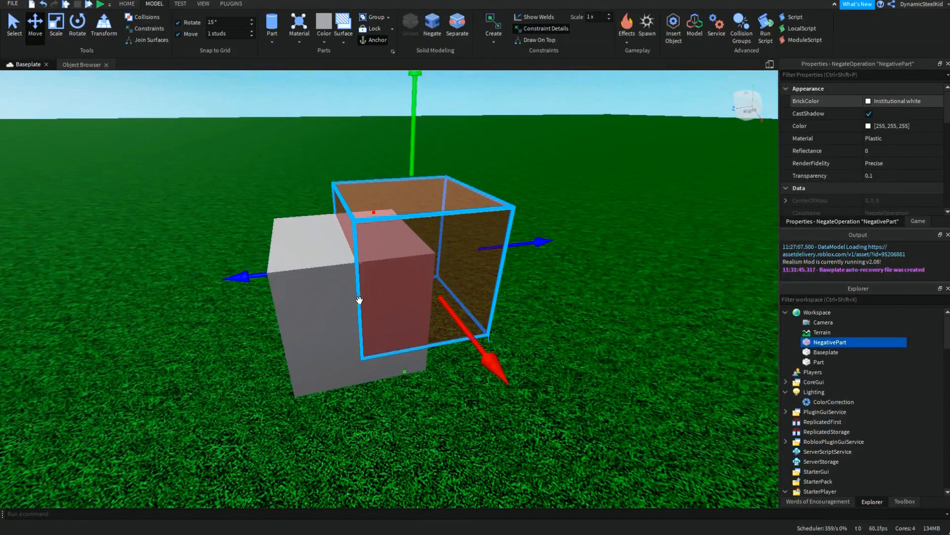
# Negate the solid cube and raise it level with the other negative cube.
pyautogui.click(354, 340)
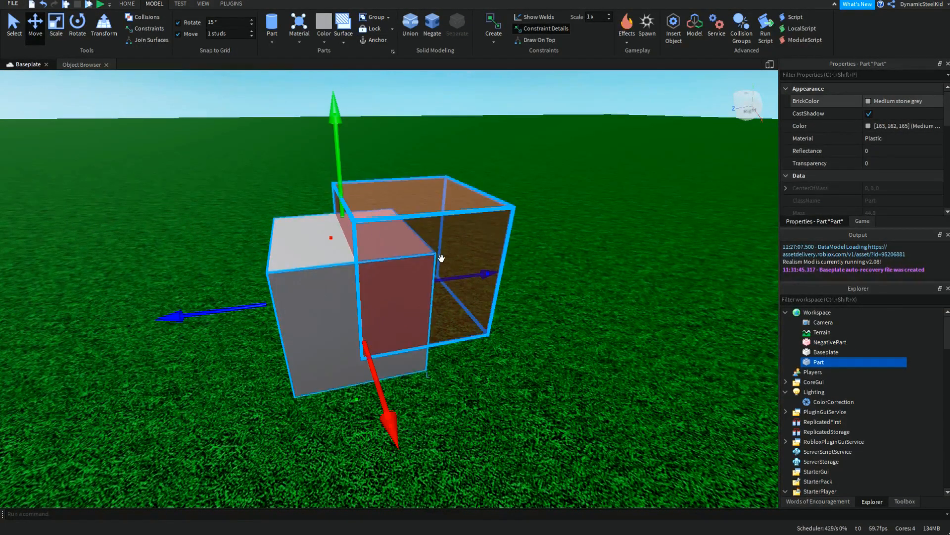
pyautogui.click(432, 31)
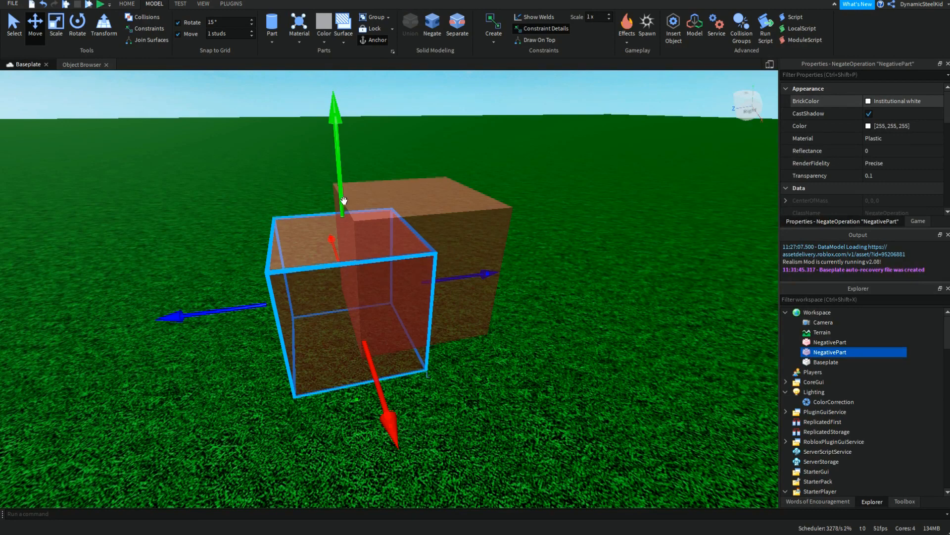
pyautogui.moveTo(339, 207); pyautogui.dragTo(328, 177)
# Union the two overlapping negative cubes into one negative part.
pyautogui.keyDown('ctrl'); pyautogui.click(428, 185); pyautogui.keyUp('ctrl')
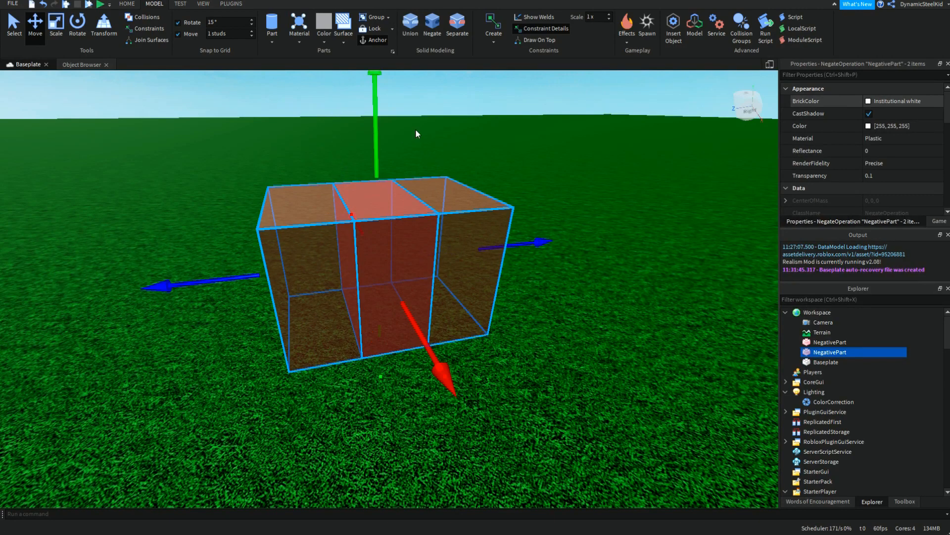
pyautogui.click(411, 24)
pyautogui.moveTo(533, 207); pyautogui.dragTo(532, 207, button='right')
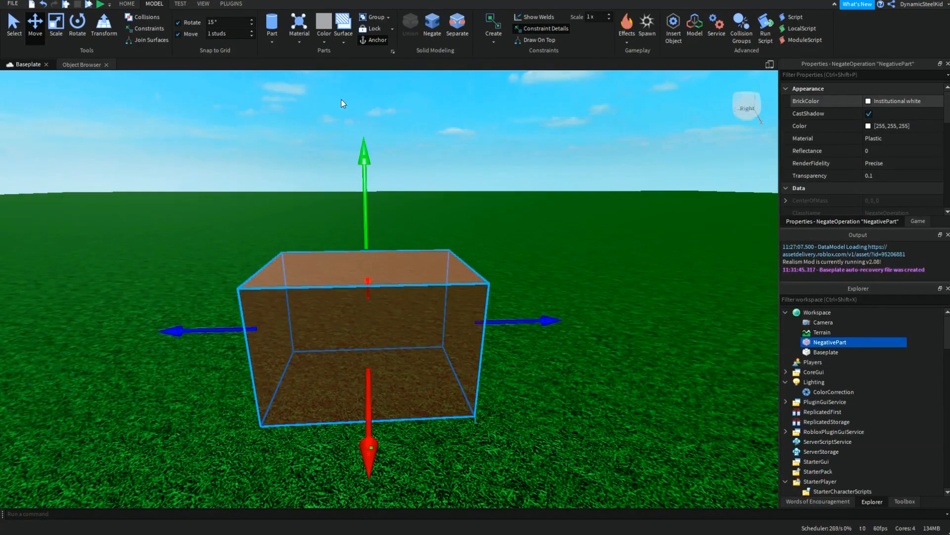
# Separate the combined negative part and negate both cubes back into solid parts, leaving nothing selected.
pyautogui.click(451, 27)
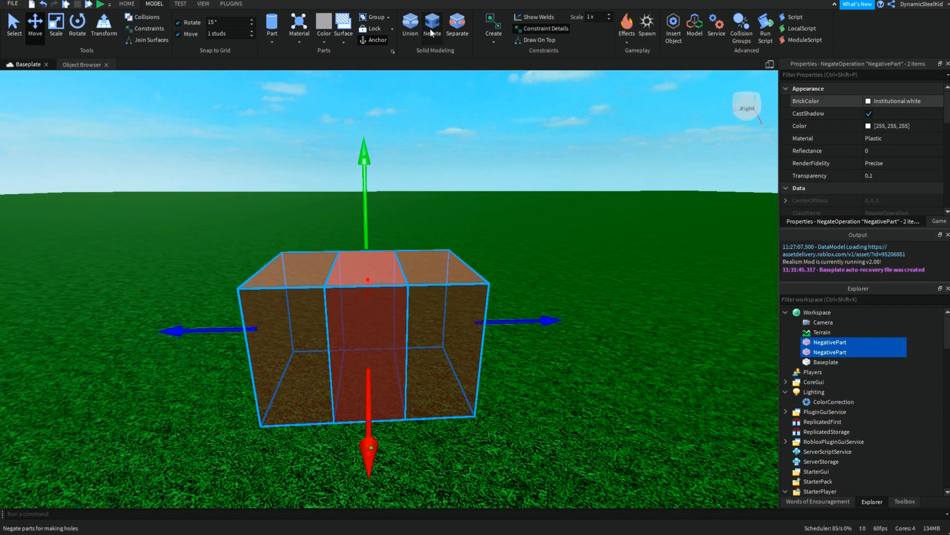
pyautogui.click(432, 24)
pyautogui.click(437, 120)
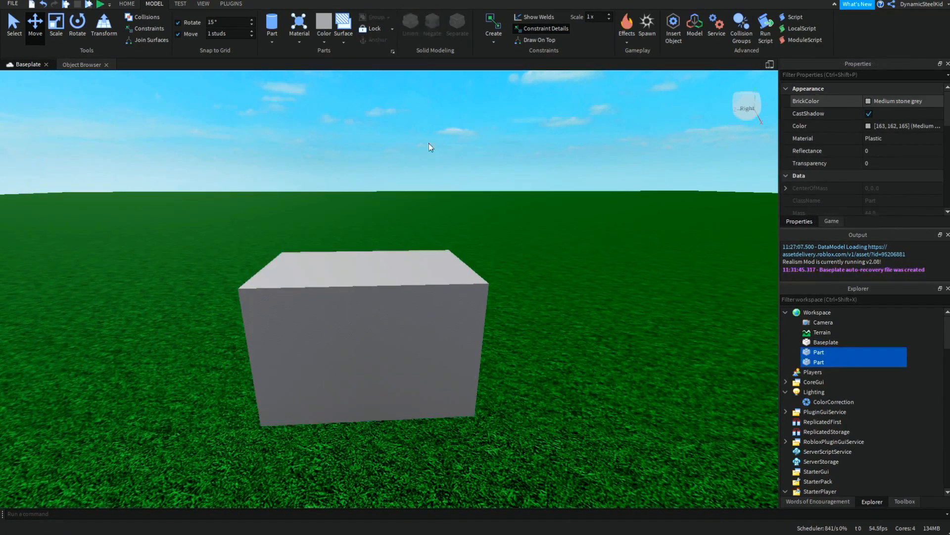
# Shift one of the solid cubes away from the other, raise it and clear the selection.
pyautogui.click(505, 323)
pyautogui.moveTo(464, 421); pyautogui.dragTo(456, 354)
pyautogui.moveTo(456, 354); pyautogui.dragTo(357, 334, button='right')
pyautogui.moveTo(413, 211); pyautogui.dragTo(407, 141)
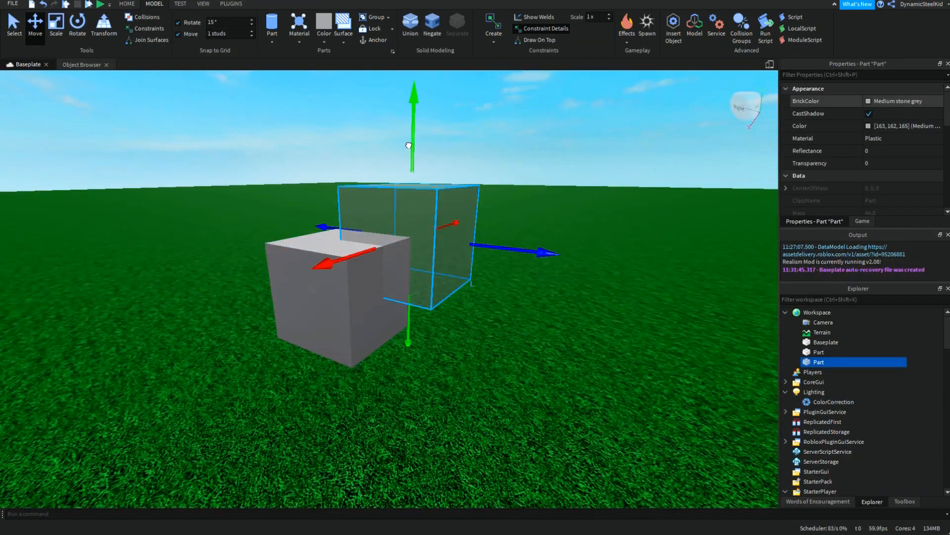
pyautogui.click(526, 149)
# Delete the raised cube so only one cube remains on the baseplate.
pyautogui.moveTo(526, 149); pyautogui.dragTo(524, 122, button='right')
pyautogui.scroll(3, 524, 126)
pyautogui.click(492, 312)
pyautogui.moveTo(504, 160); pyautogui.dragTo(520, 150, button='right')
pyautogui.press('Delete')
# Insert a cylinder part at the cube's side.
pyautogui.click(272, 28)
pyautogui.moveTo(414, 267); pyautogui.dragTo(232, 243)
pyautogui.press('a')
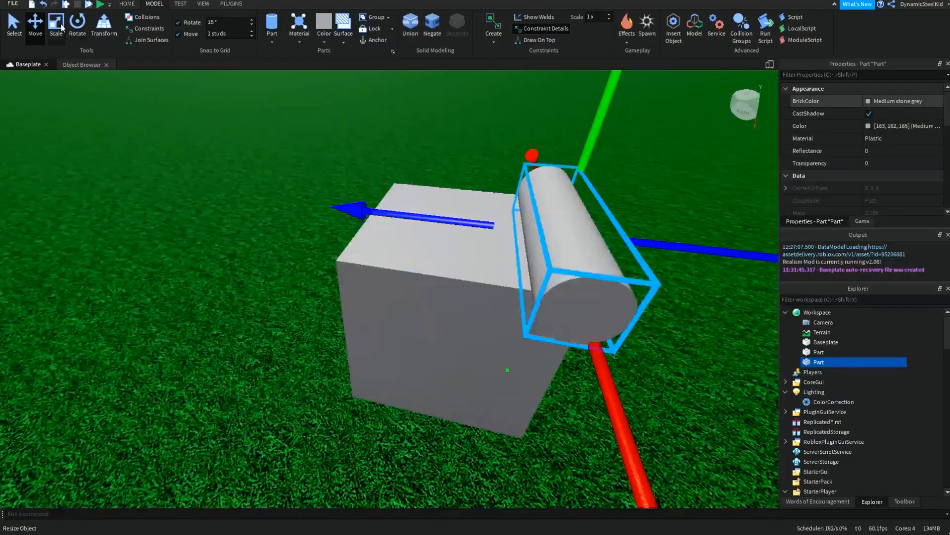
# Scale the cylinder down to a slimmer rod.
pyautogui.press('a')
pyautogui.moveTo(529, 218); pyautogui.dragTo(542, 256, button='right')
pyautogui.moveTo(666, 233); pyautogui.dragTo(670, 241)
pyautogui.moveTo(637, 333); pyautogui.dragTo(633, 327)
pyautogui.moveTo(501, 98); pyautogui.dragTo(483, 188)
pyautogui.moveTo(347, 372); pyautogui.dragTo(313, 399)
# Move the cylinder so it sticks out of the cube's side with one end embedded near the upper edge.
pyautogui.press('a')
pyautogui.moveTo(500, 317); pyautogui.dragTo(503, 227, button='right')
pyautogui.moveTo(503, 227); pyautogui.dragTo(642, 230)
pyautogui.press('d')
pyautogui.moveTo(454, 233); pyautogui.dragTo(309, 305, button='right')
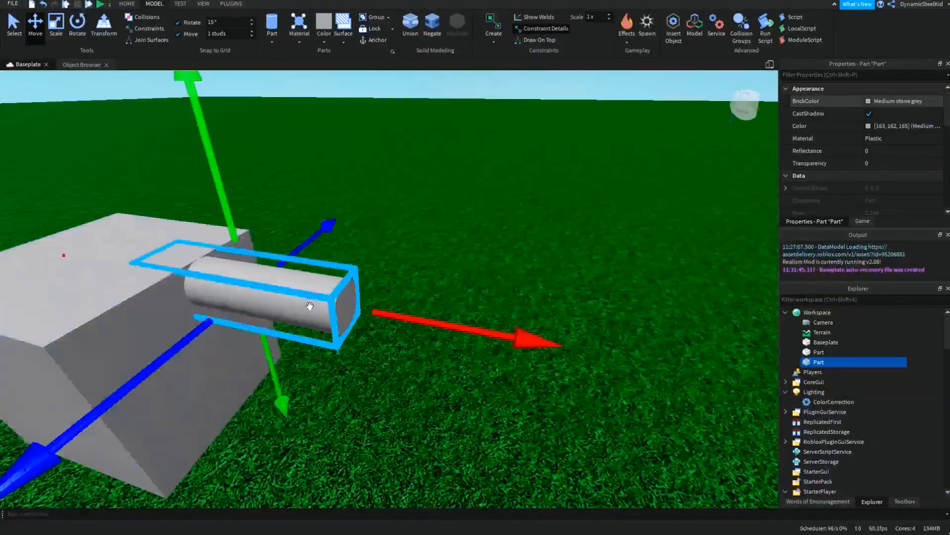
# Union the cube and the protruding cylinder into a single part.
pyautogui.scroll(-2, 309, 306)
pyautogui.keyDown('ctrl'); pyautogui.click(177, 295); pyautogui.keyUp('ctrl')
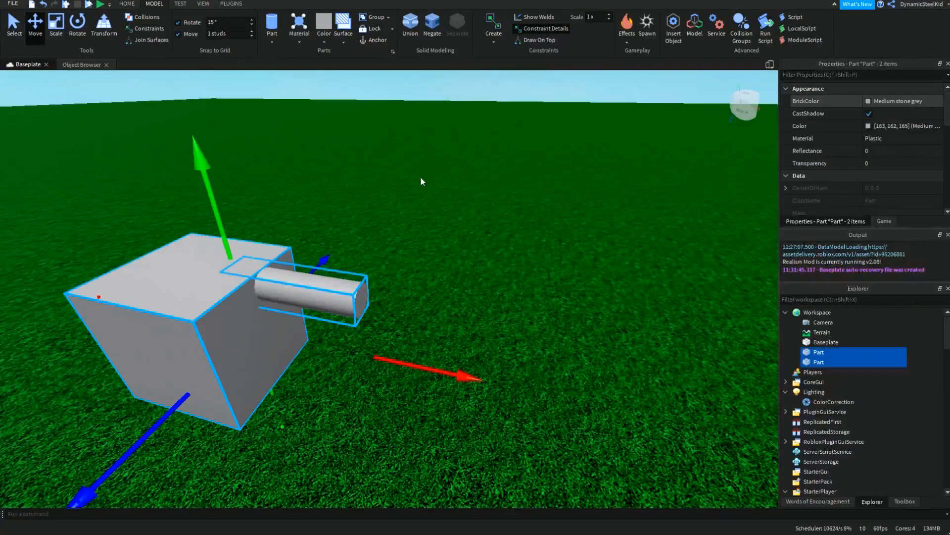
pyautogui.click(410, 29)
pyautogui.scroll(5, 459, 218)
pyautogui.click(465, 198)
pyautogui.scroll(-4, 465, 198)
pyautogui.moveTo(270, 391); pyautogui.dragTo(303, 374)
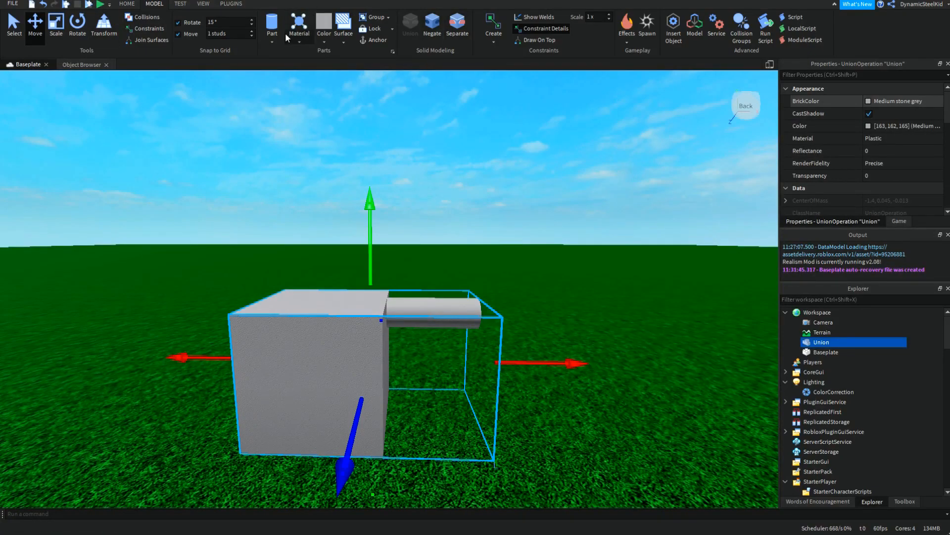
# Separate the cube and cylinder and move the cylinder to the middle of the cube's side face.
pyautogui.click(458, 25)
pyautogui.click(444, 273)
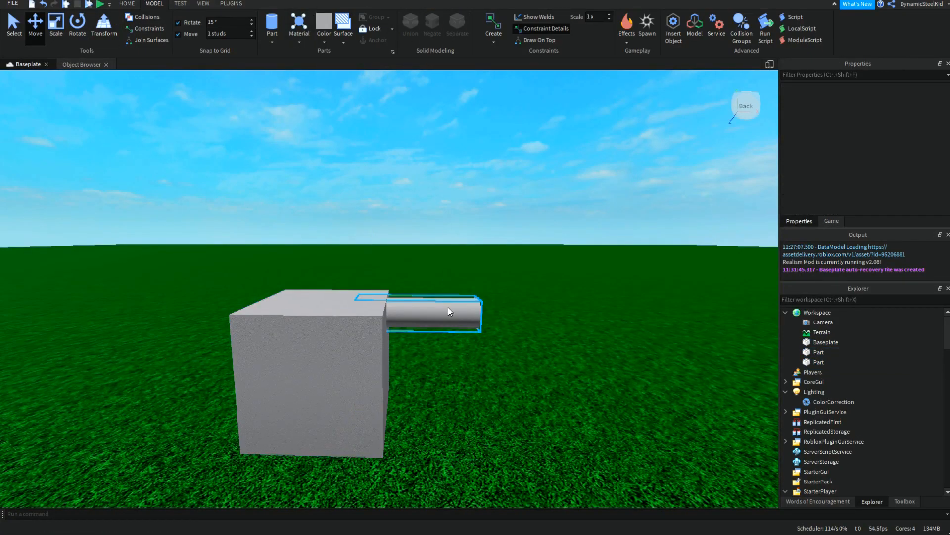
pyautogui.click(447, 308)
pyautogui.moveTo(521, 221); pyautogui.dragTo(522, 221, button='right')
pyautogui.moveTo(495, 166); pyautogui.dragTo(360, 362)
pyautogui.press('d')
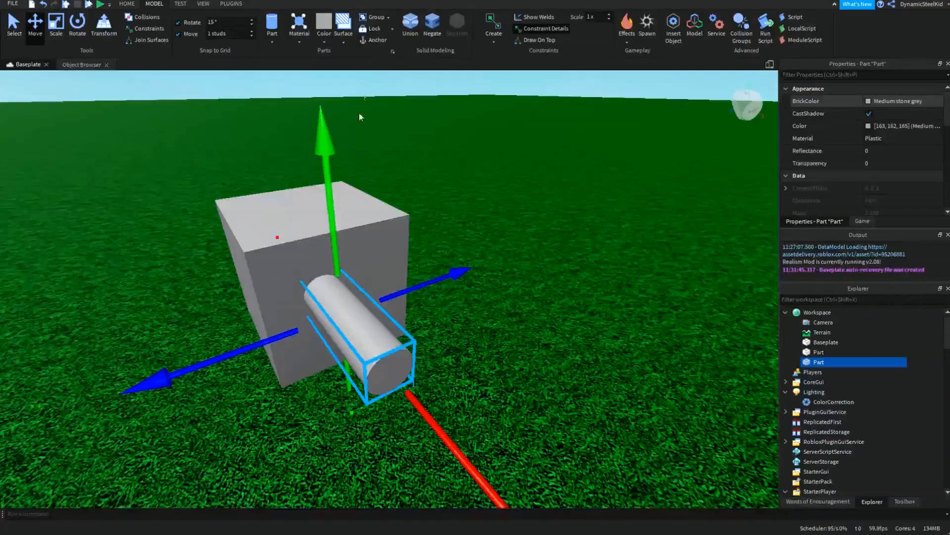
pyautogui.press('a')
# Negate the cylinder and push it deeper into the cube along its axis.
pyautogui.click(432, 27)
pyautogui.moveTo(444, 197); pyautogui.dragTo(444, 196, button='right')
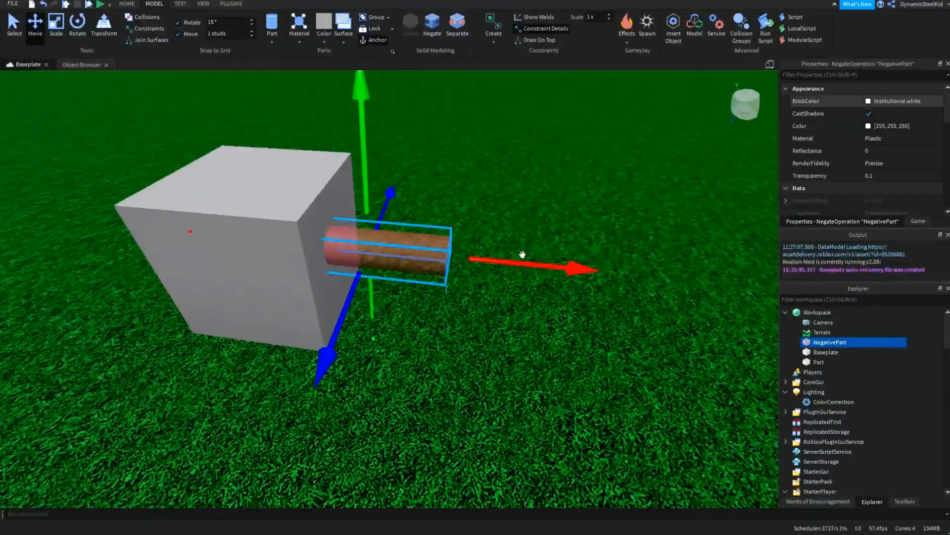
pyautogui.moveTo(509, 266); pyautogui.dragTo(444, 246)
pyautogui.press('a')
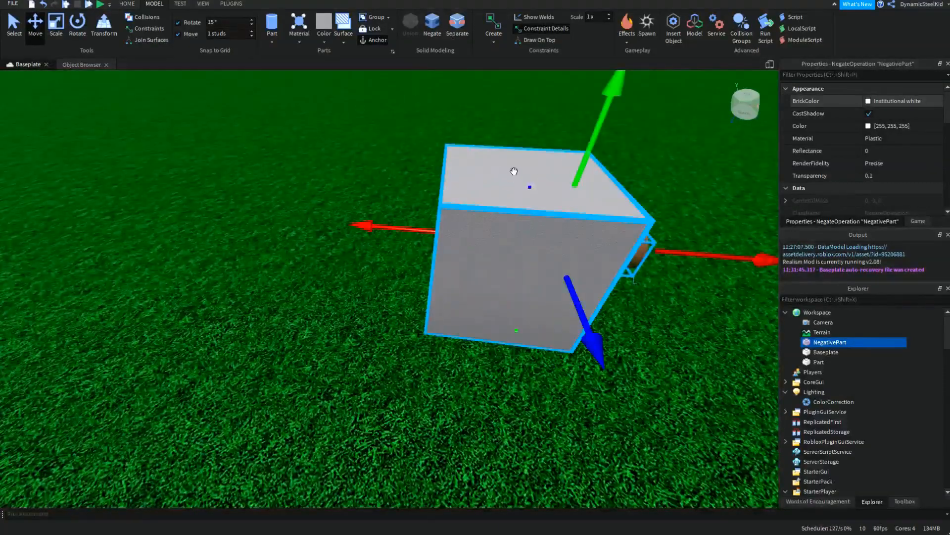
# Union the cube with the negative cylinder to cut a round hole into it.
pyautogui.keyDown('ctrl'); pyautogui.click(515, 172); pyautogui.keyUp('ctrl')
pyautogui.moveTo(425, 86); pyautogui.dragTo(448, 74, button='right')
pyautogui.press('d')
pyautogui.moveTo(568, 208); pyautogui.dragTo(569, 207, button='right')
# Examine the round hole in the cube's side face up close and from a distance.
pyautogui.press('s')
pyautogui.press('a')
pyautogui.press('d')
pyautogui.press('w')
pyautogui.moveTo(499, 222); pyautogui.dragTo(499, 223, button='right')
pyautogui.press('w')
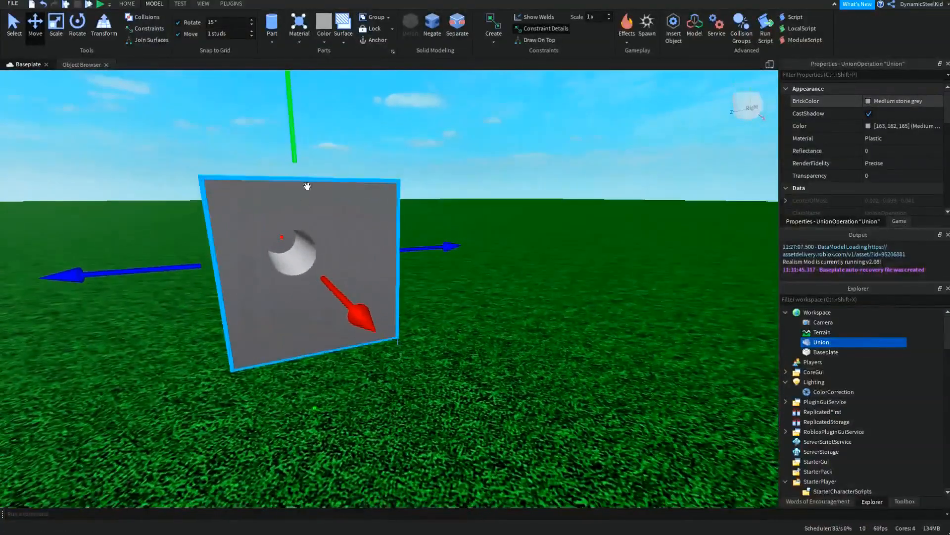
pyautogui.press('a')
pyautogui.press('s')
pyautogui.press('d')
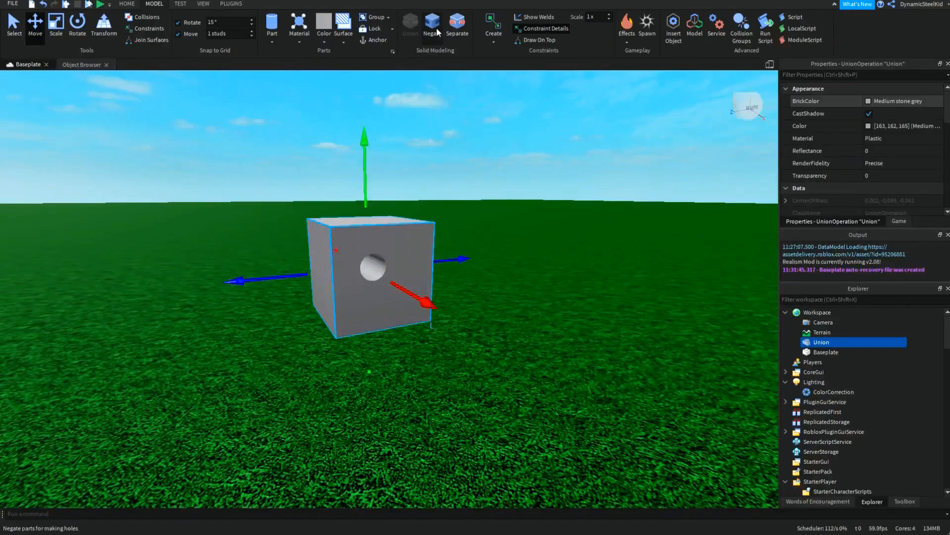
# Negate the cube with the round hole and inspect the resulting negative part from inside and outside.
pyautogui.click(441, 29)
pyautogui.press('w')
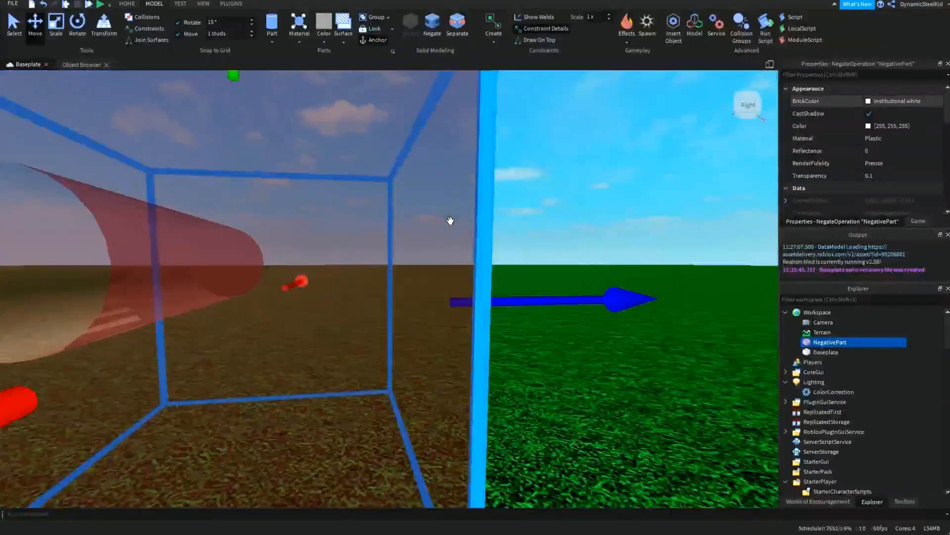
pyautogui.moveTo(450, 220); pyautogui.dragTo(451, 221, button='right')
pyautogui.press('s')
pyautogui.press('a')
pyautogui.press('a')
pyautogui.press('d')
pyautogui.press('w')
pyautogui.press('s')
pyautogui.press('a')
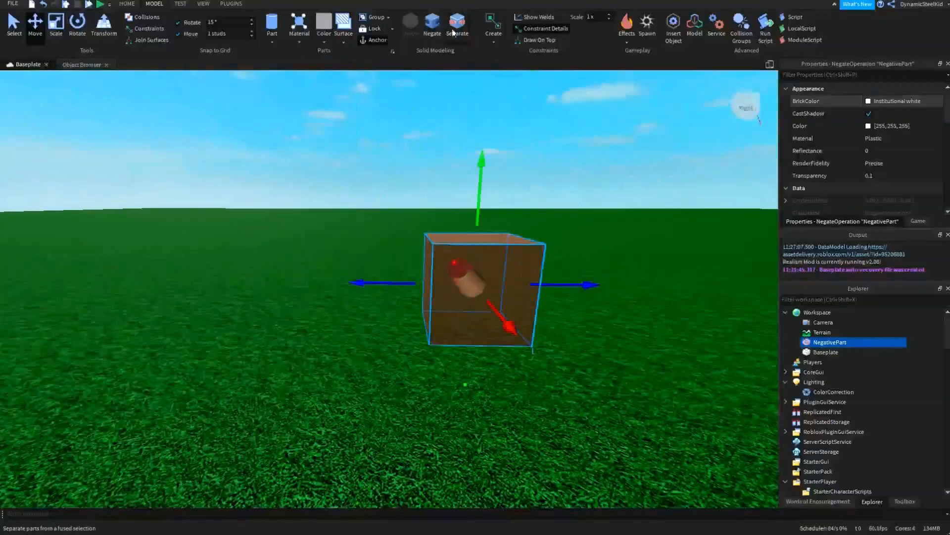
# Separate the negative part to restore the solid union with the round hole.
pyautogui.click(455, 29)
pyautogui.press('w')
pyautogui.moveTo(524, 191); pyautogui.dragTo(524, 191, button='right')
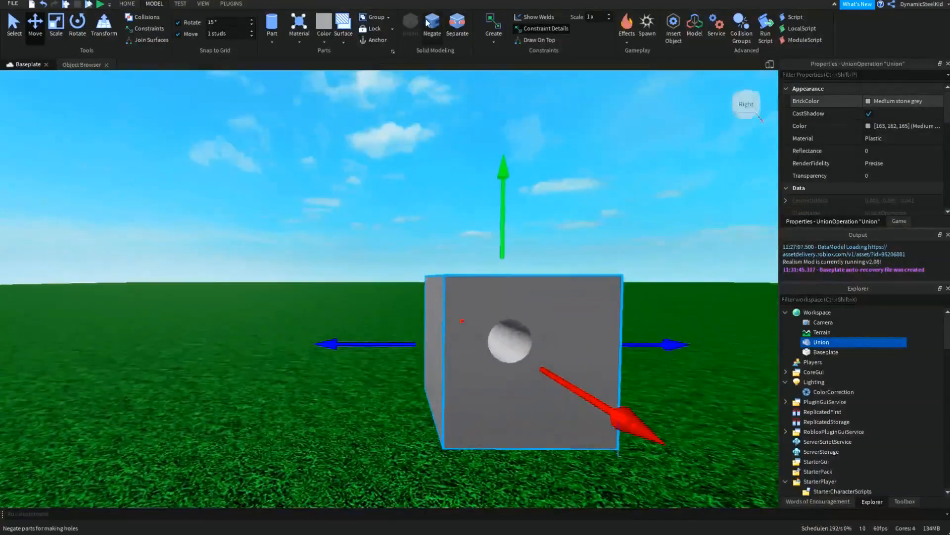
# Separate the union with the round hole back into the cube and the negative cylinder.
pyautogui.press('e')
pyautogui.moveTo(471, 124); pyautogui.dragTo(470, 124, button='right')
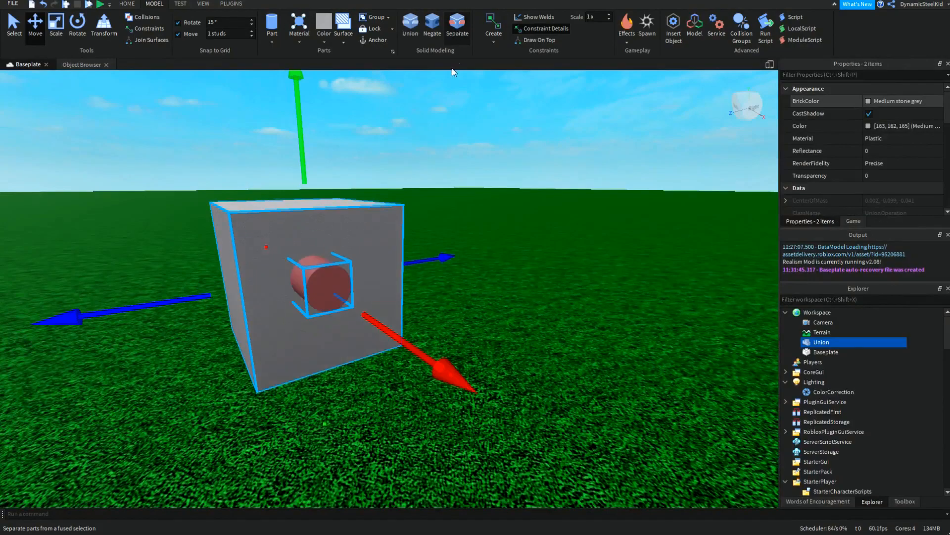
pyautogui.moveTo(450, 201); pyautogui.dragTo(450, 201, button='right')
pyautogui.press('a')
# Move only the negative cylinder sideways from the cube's middle to its side face, and shift it back along its length.
pyautogui.click(423, 182)
pyautogui.press('s')
pyautogui.click(328, 314)
pyautogui.moveTo(439, 272); pyautogui.dragTo(439, 272, button='right')
pyautogui.press('d')
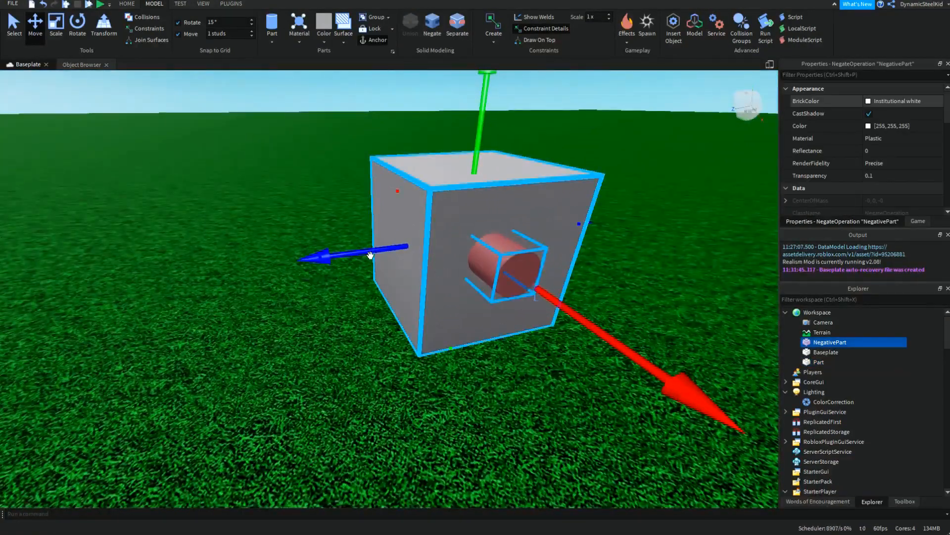
pyautogui.moveTo(370, 255); pyautogui.dragTo(267, 267)
pyautogui.moveTo(452, 337); pyautogui.dragTo(452, 338, button='right')
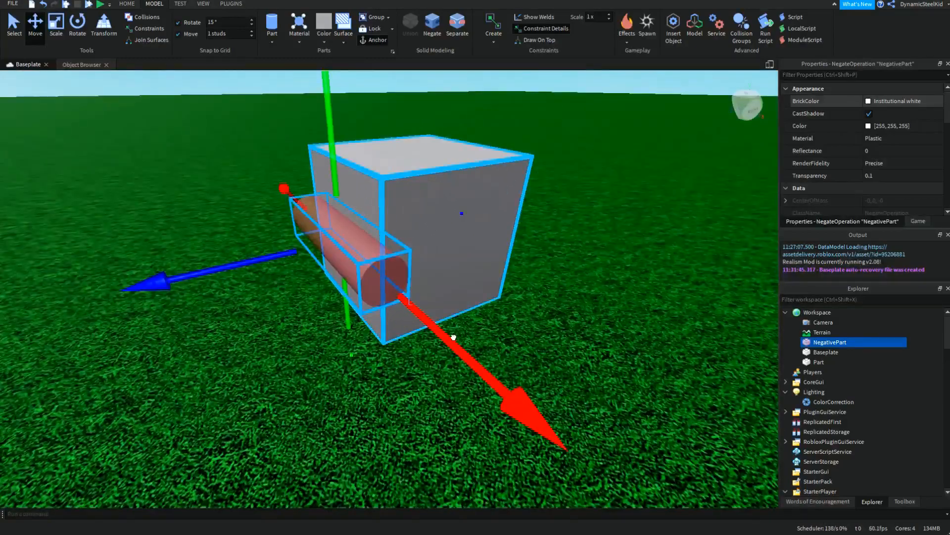
pyautogui.moveTo(453, 337); pyautogui.dragTo(421, 311)
# Examine from the cube's other side how the negative cylinder sits against its side face.
pyautogui.press('a')
pyautogui.moveTo(434, 279); pyautogui.dragTo(433, 279, button='right')
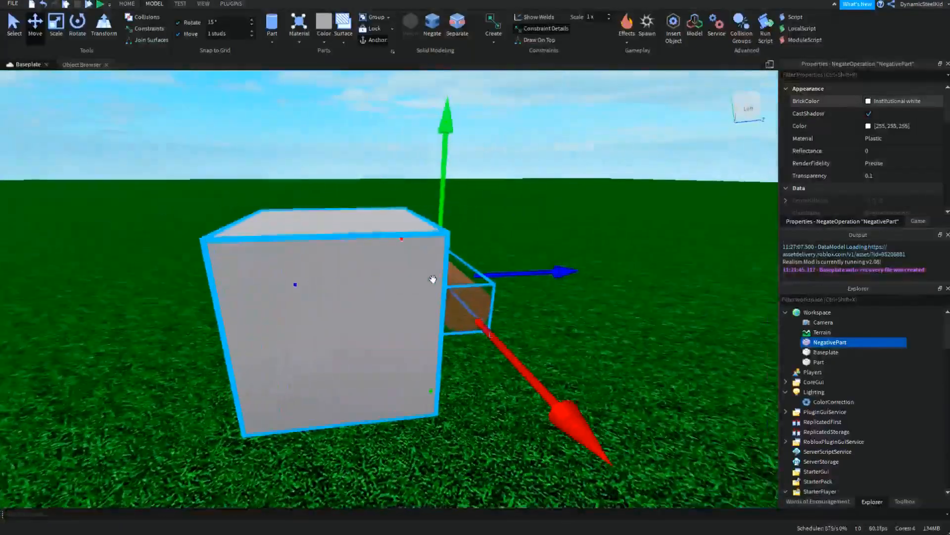
pyautogui.press('s')
pyautogui.press('d')
pyautogui.press('a')
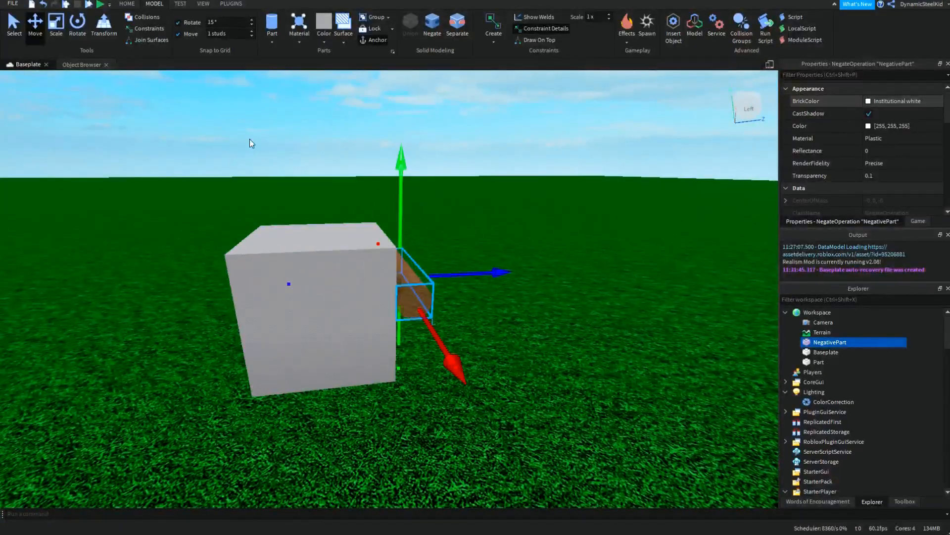
pyautogui.moveTo(504, 185); pyautogui.dragTo(503, 185, button='right')
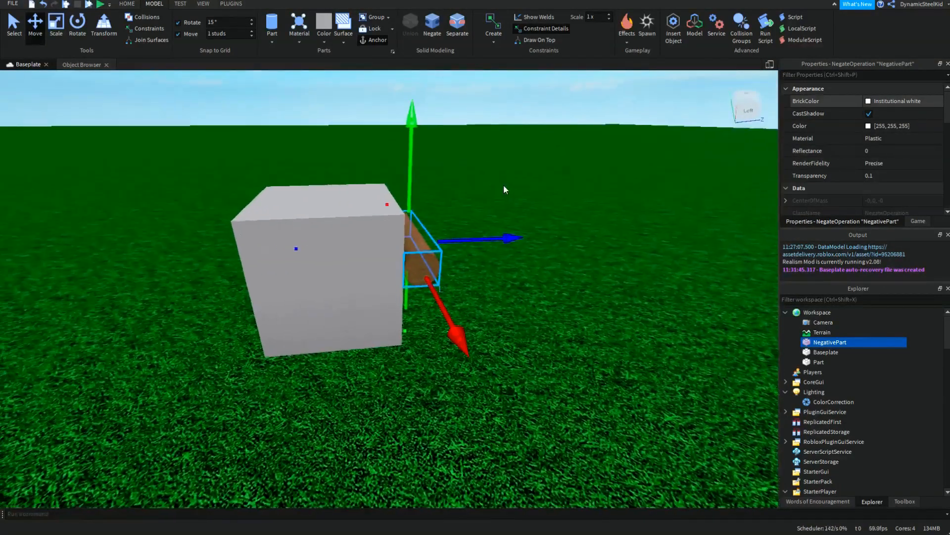
pyautogui.press('d')
pyautogui.press('a')
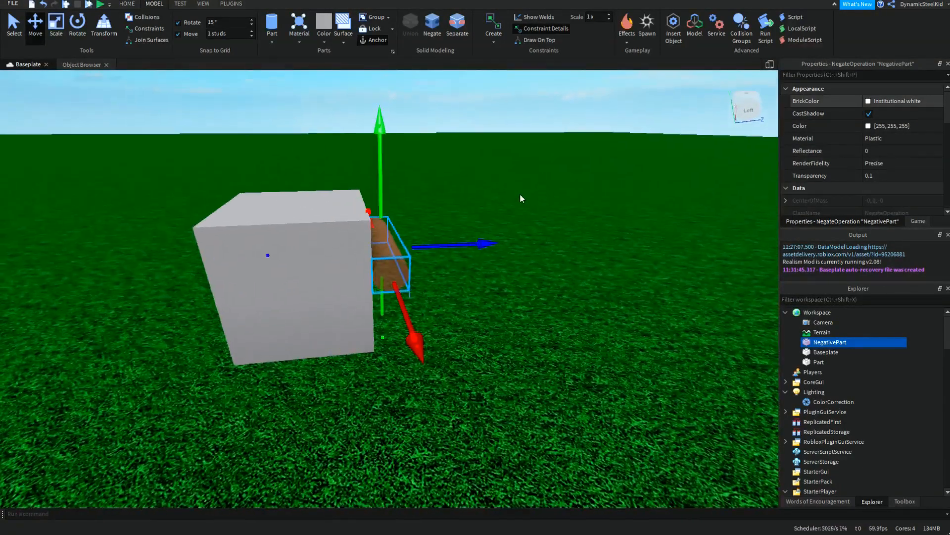